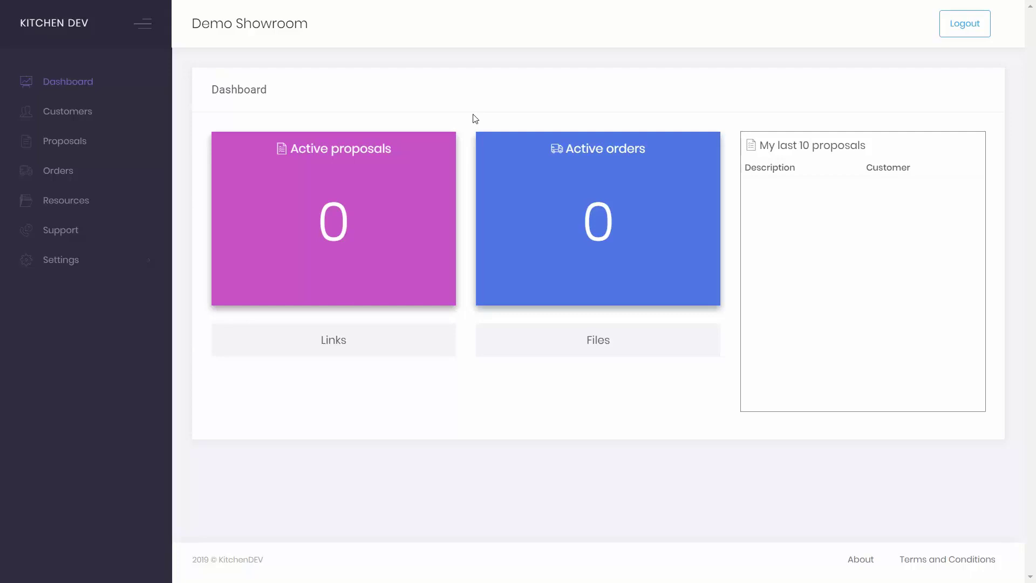
Step: Start a new proposal for a new customer, assign the first designer and enter description 'Demo'
click(78, 146)
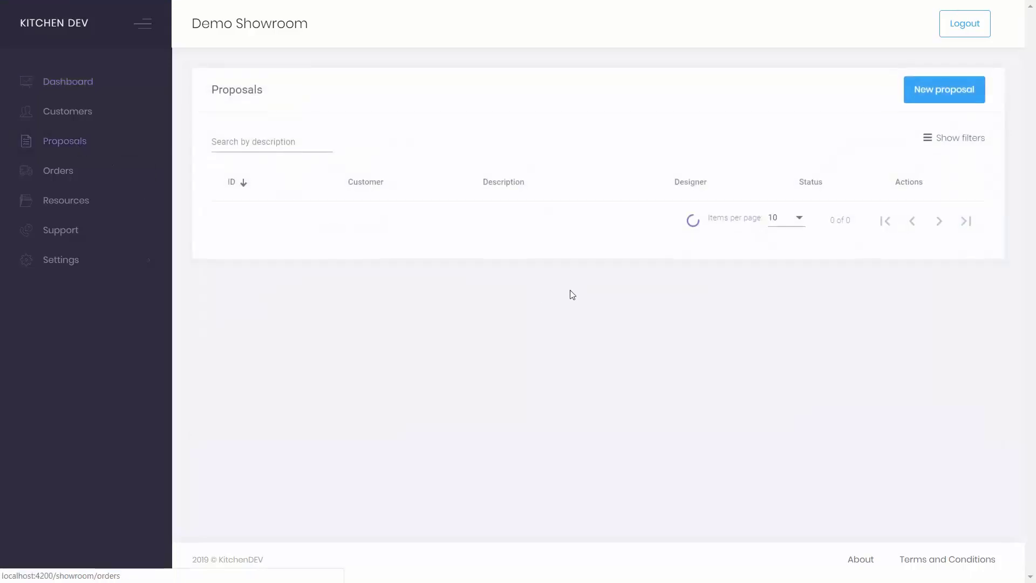
click(916, 94)
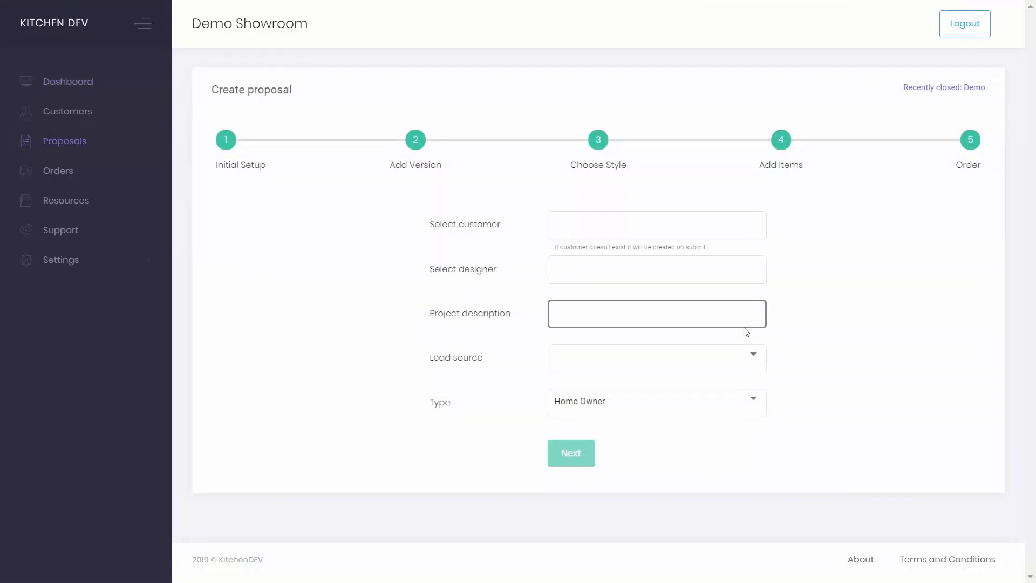
click(584, 226)
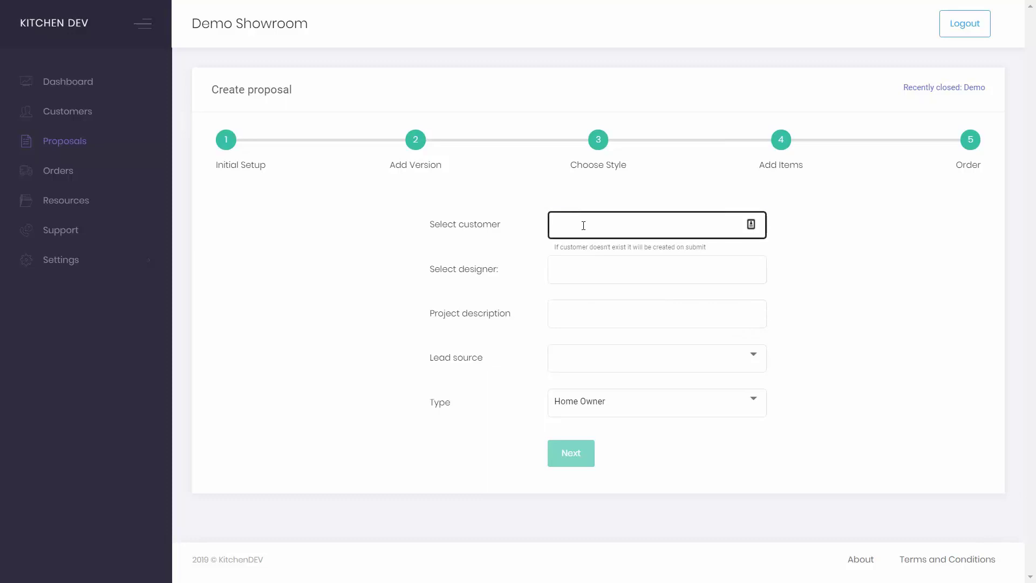
click(583, 229)
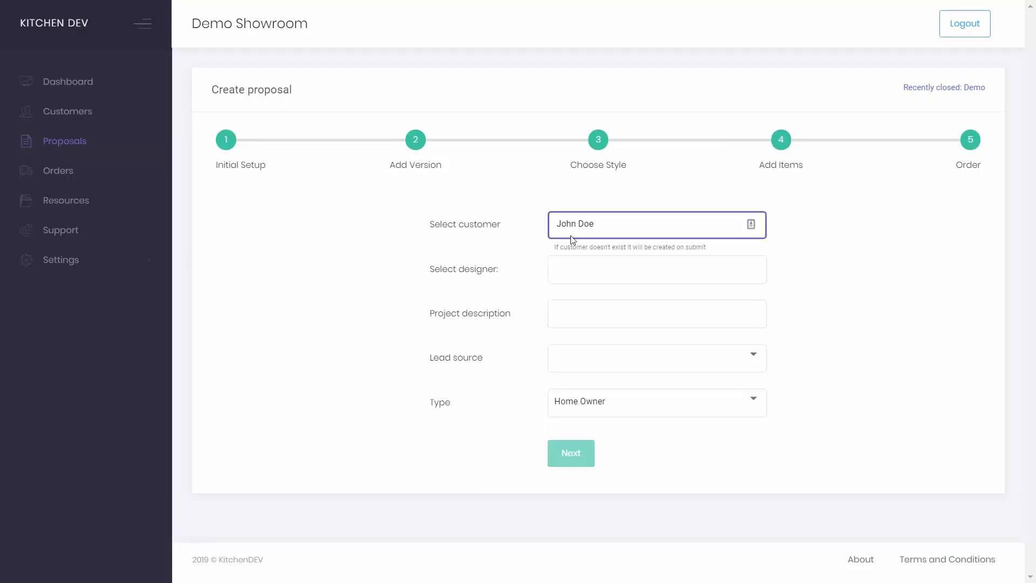
click(597, 273)
click(594, 302)
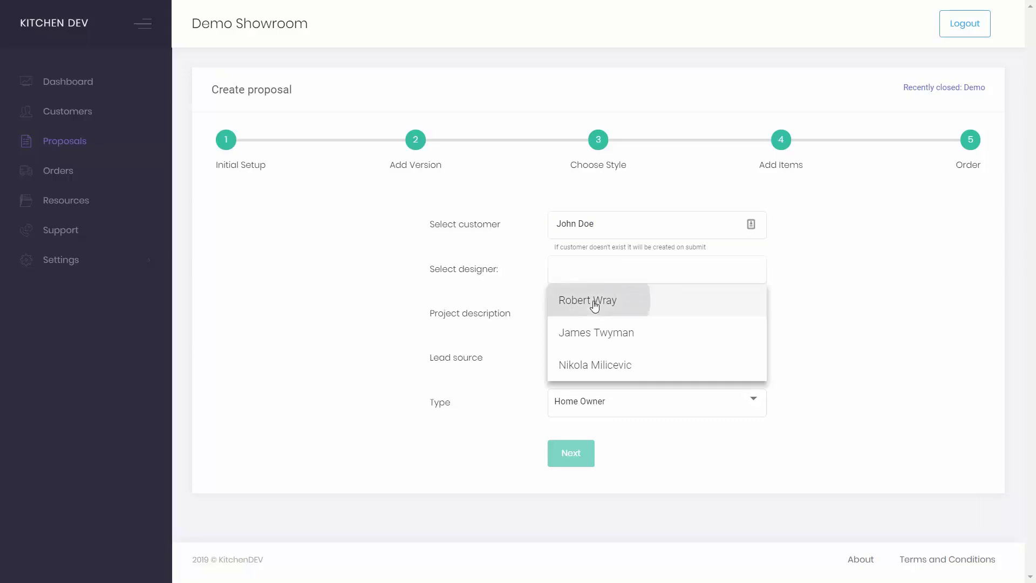
click(585, 309)
text(Demo)
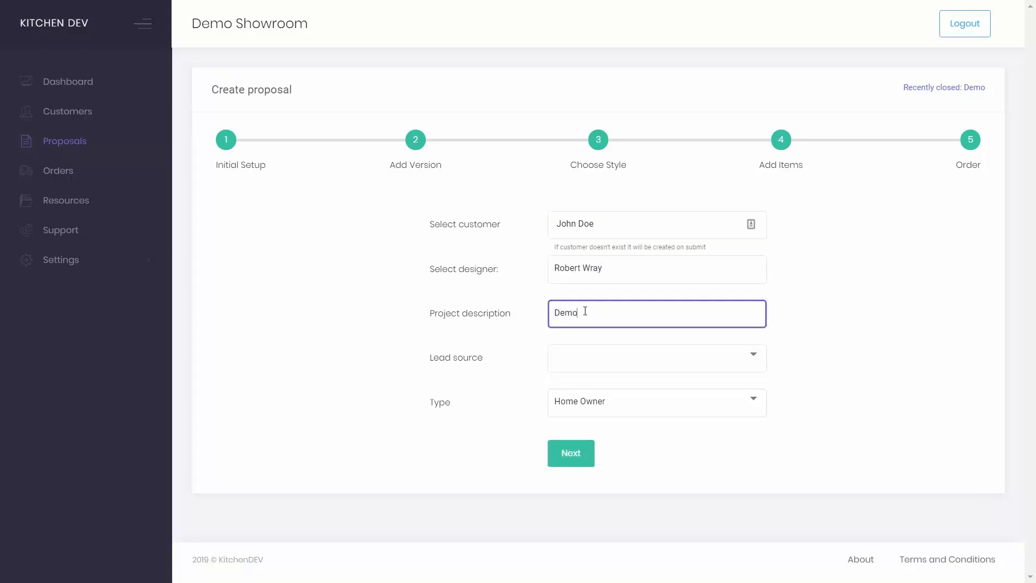
Step: Set lead source to Walk-In and type to Interior Designer, then continue to Add Version
click(604, 366)
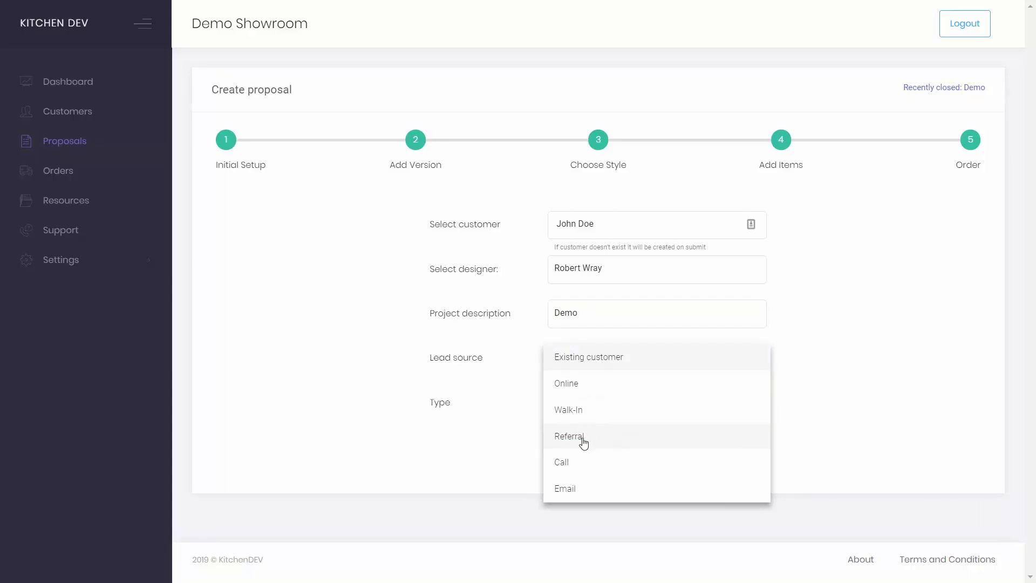
click(584, 416)
click(605, 412)
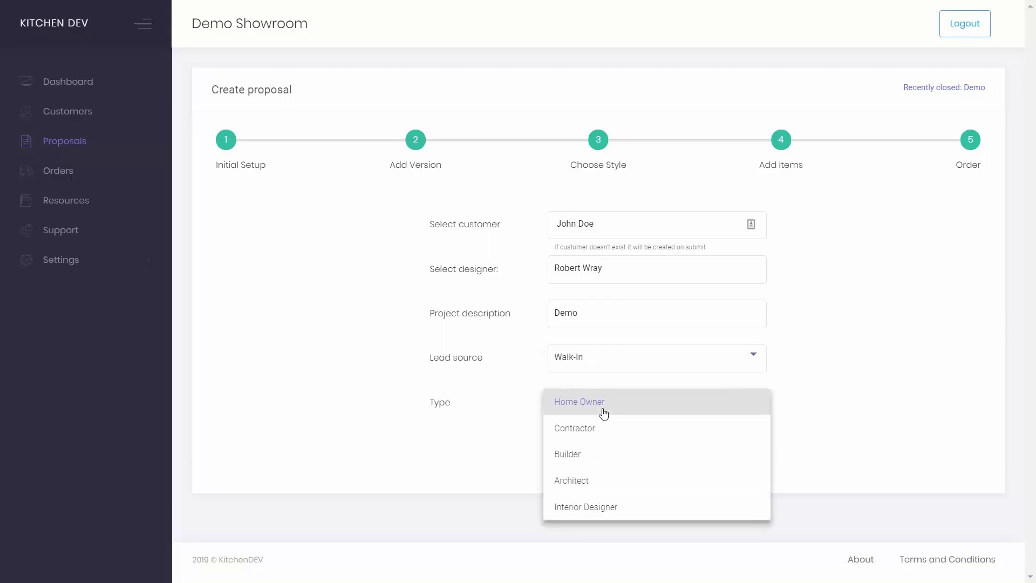
click(609, 502)
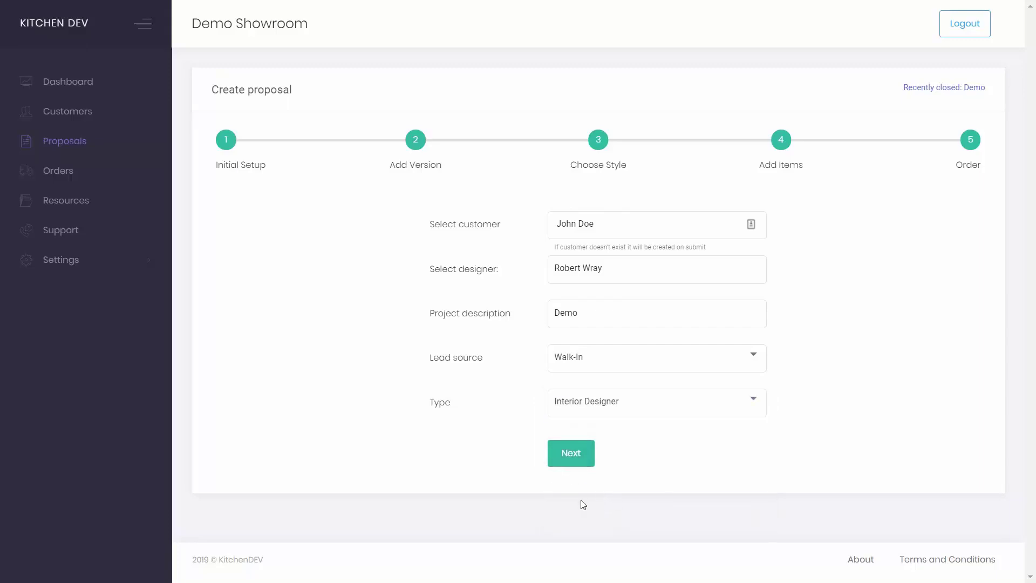
key(Return)
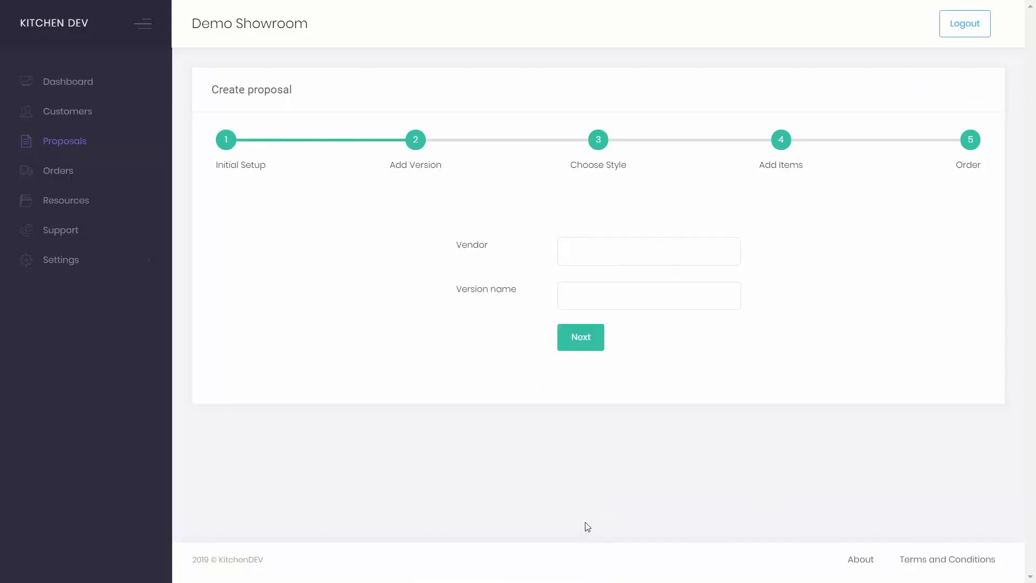
Step: Choose TSG as the vendor and name the version 'TSG 1'
click(616, 254)
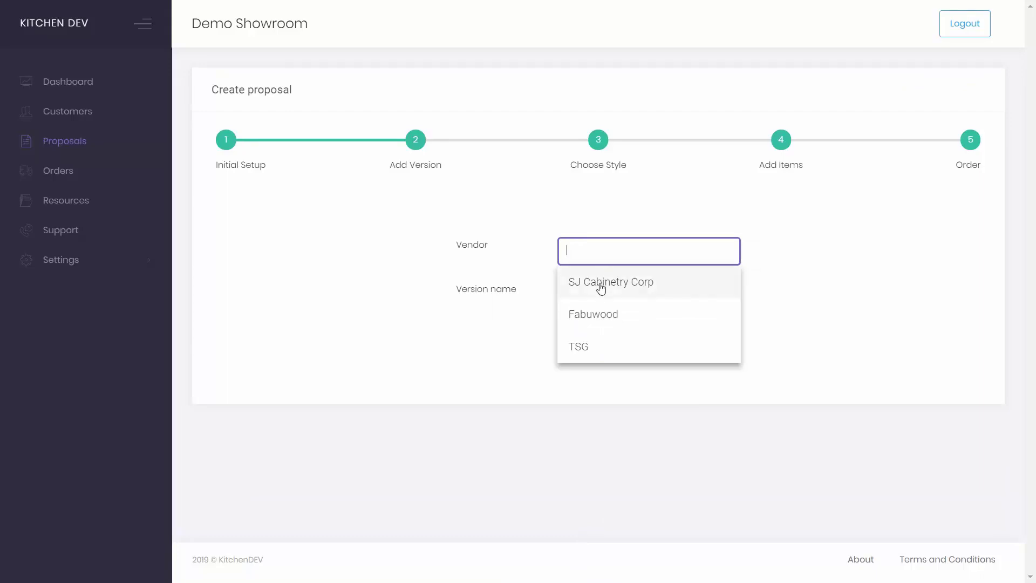
click(601, 346)
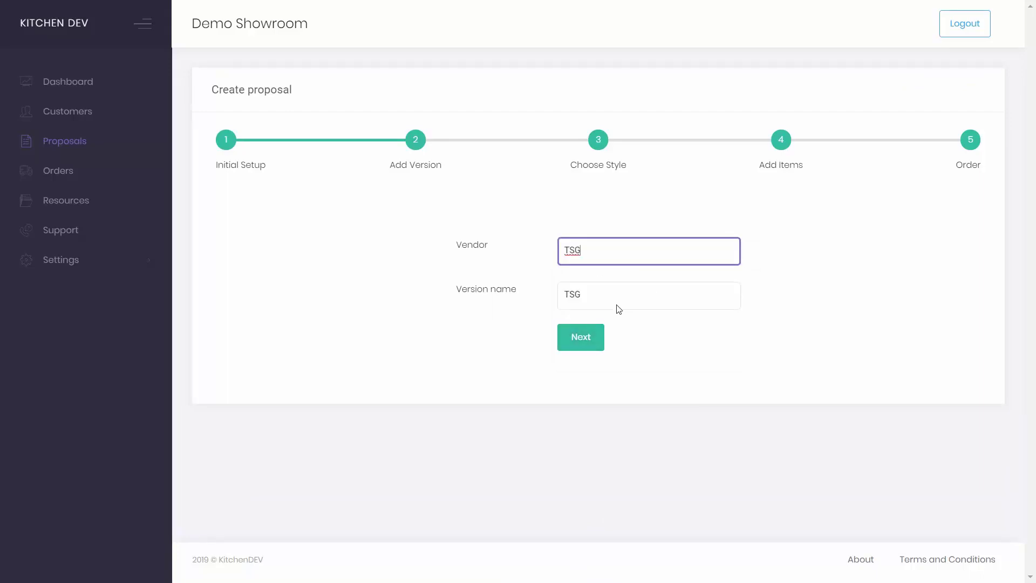
click(600, 297)
text(1)
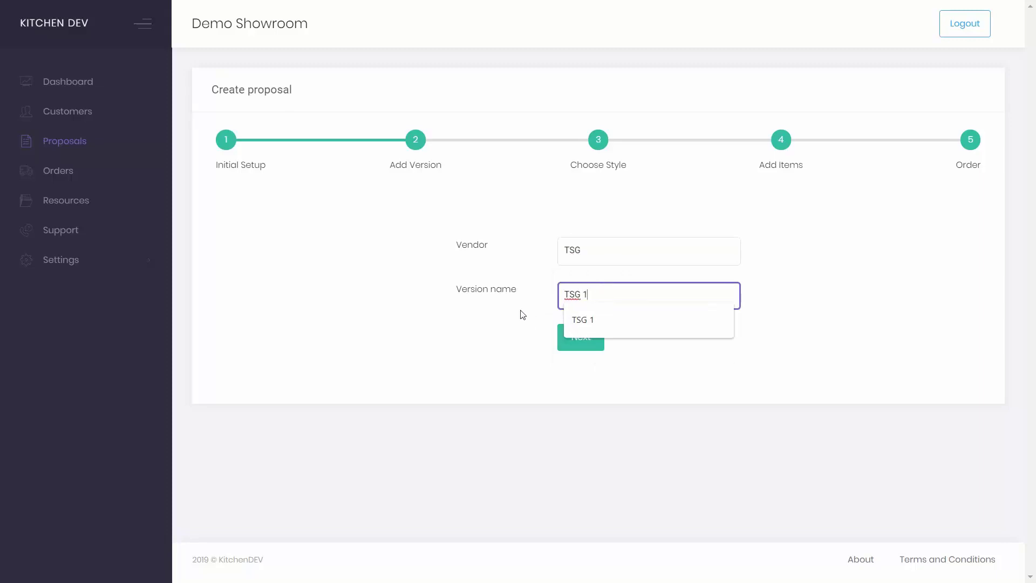
click(523, 314)
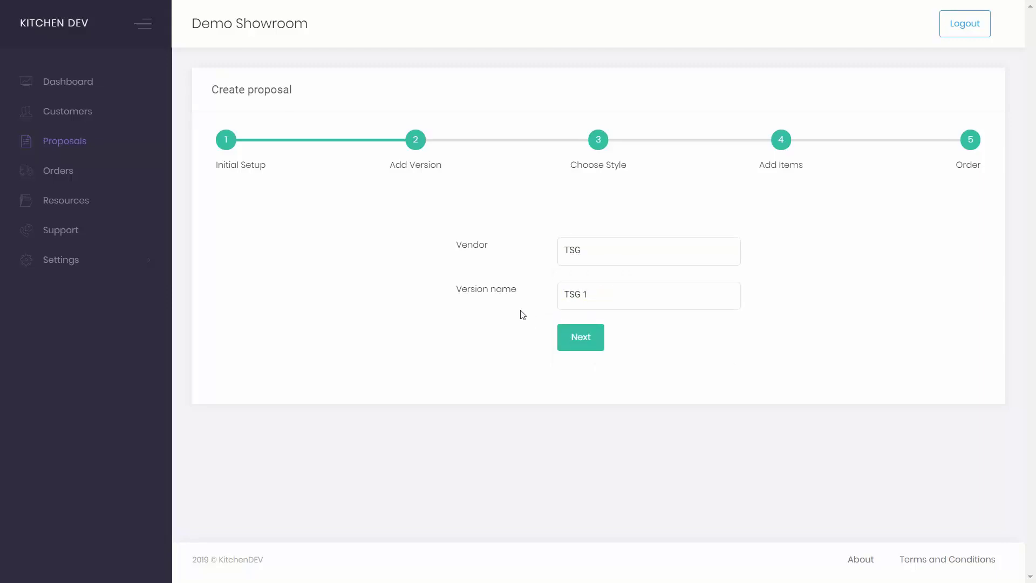
Step: Submit the TSG 1 version and bring up the door style gallery
click(575, 346)
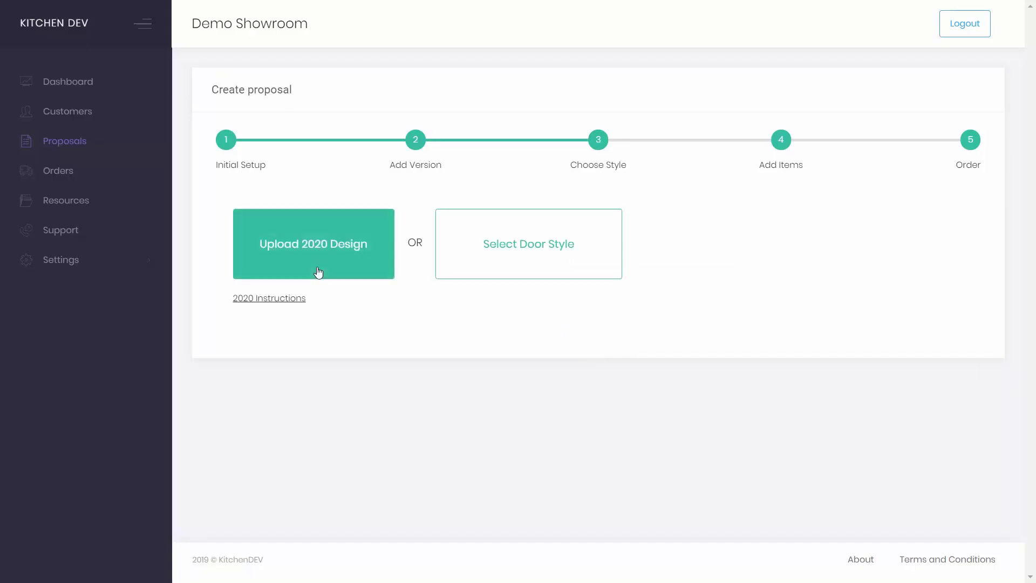
click(521, 254)
scroll(250, 289, down, 4)
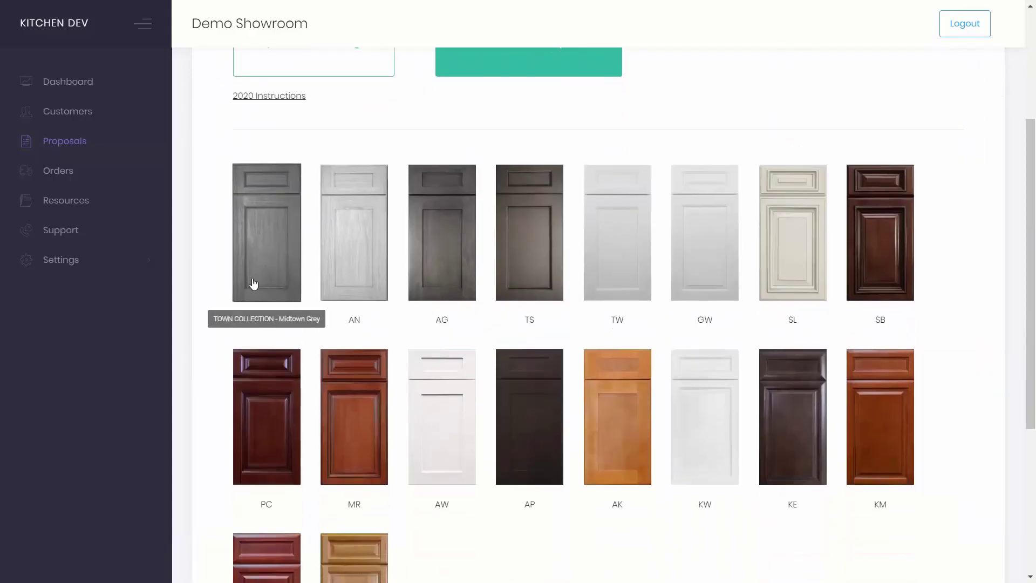
Step: Pick the TG door style, date the proposal 2/21/2019 and set status to Design done
click(254, 284)
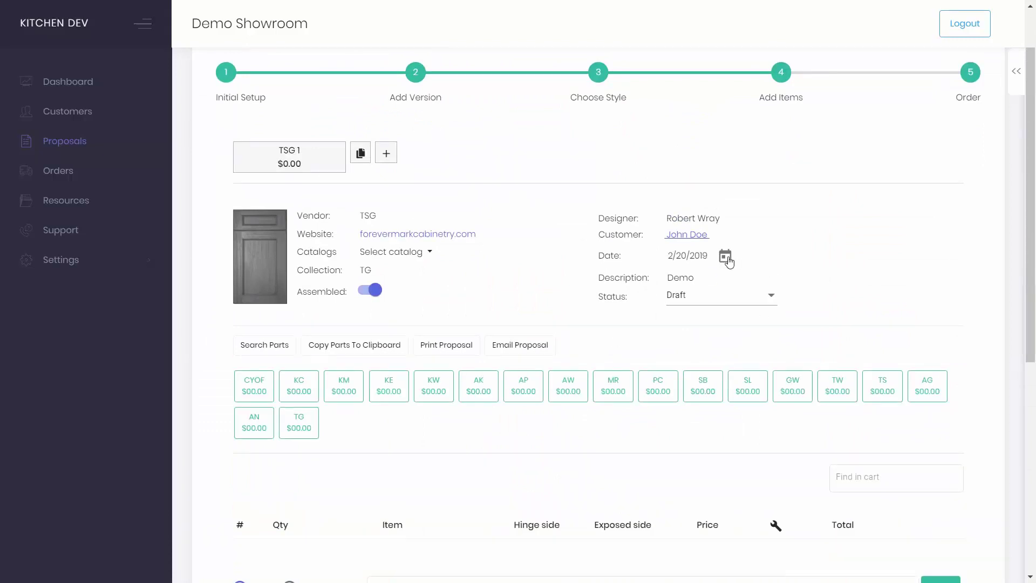
click(726, 257)
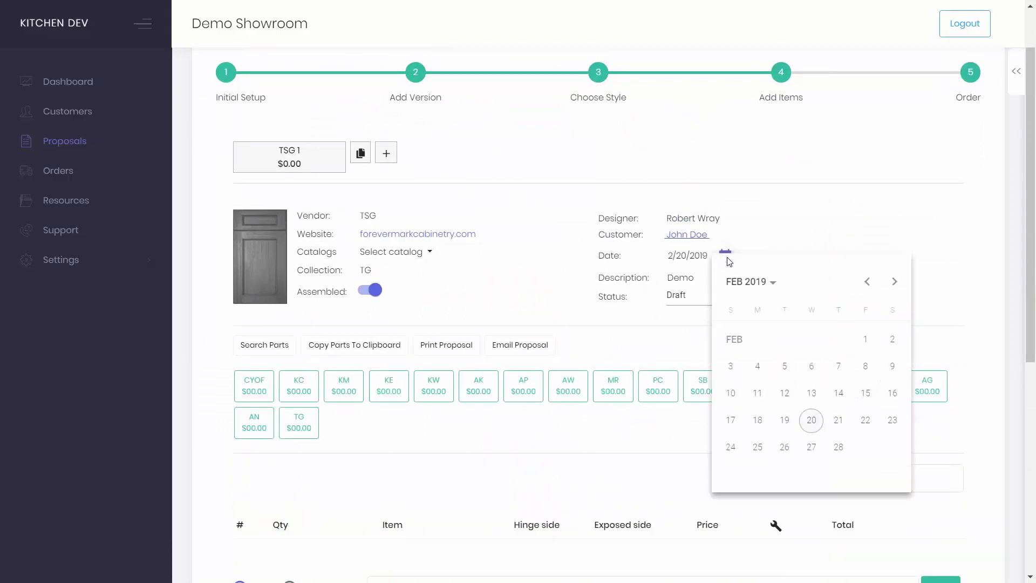
click(838, 421)
click(702, 299)
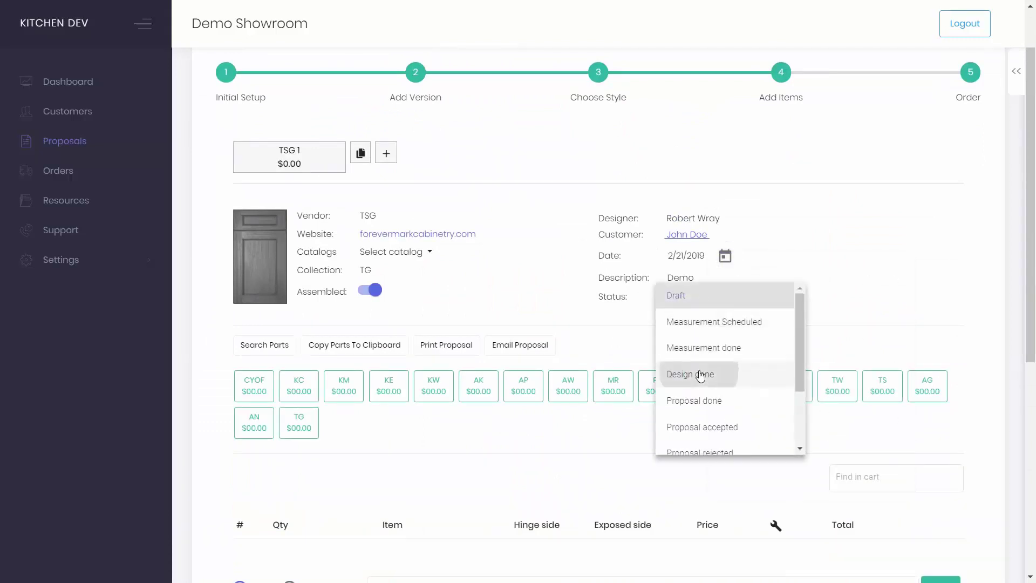
click(701, 374)
scroll(588, 394, down, 3)
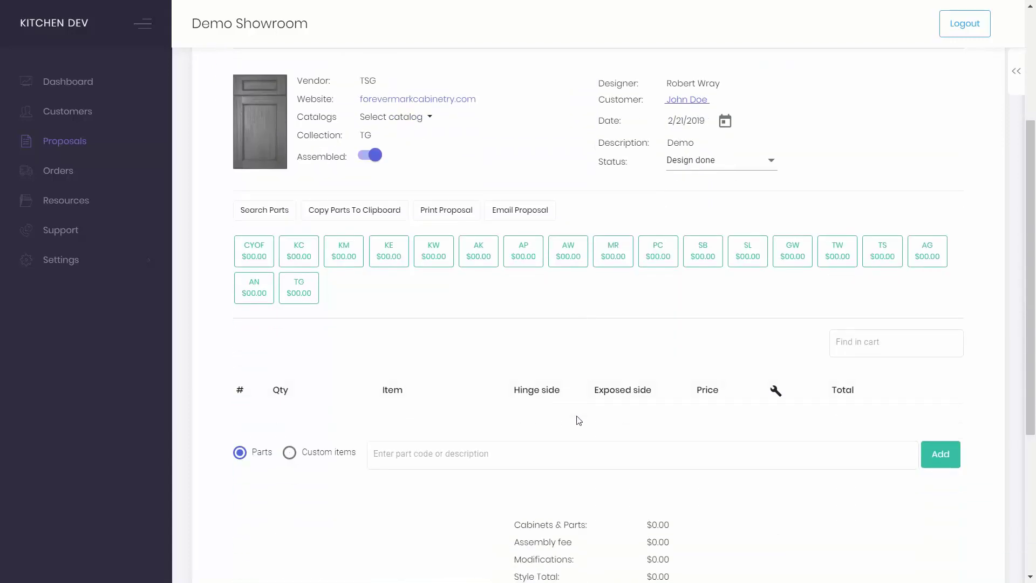
Step: Add three W0942 wall cabinets and one W362424B wall cabinet to the cart
click(463, 456)
text(w)
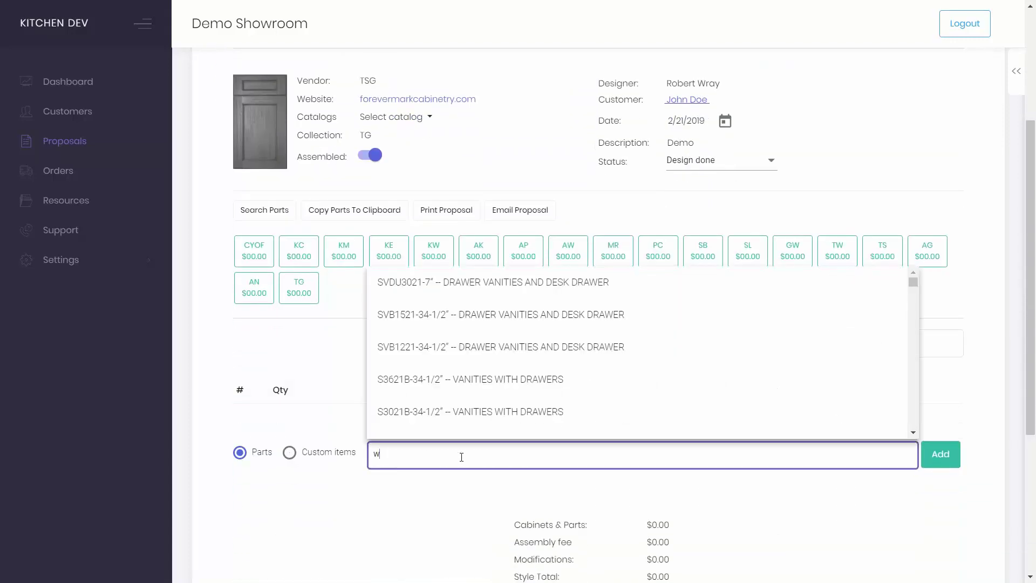
text(0)
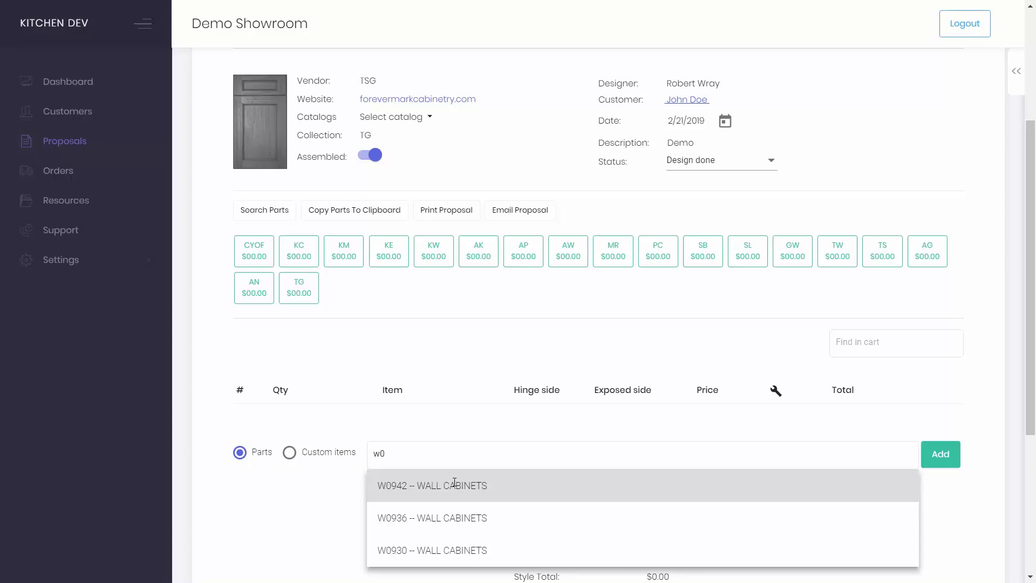
click(452, 486)
click(322, 415)
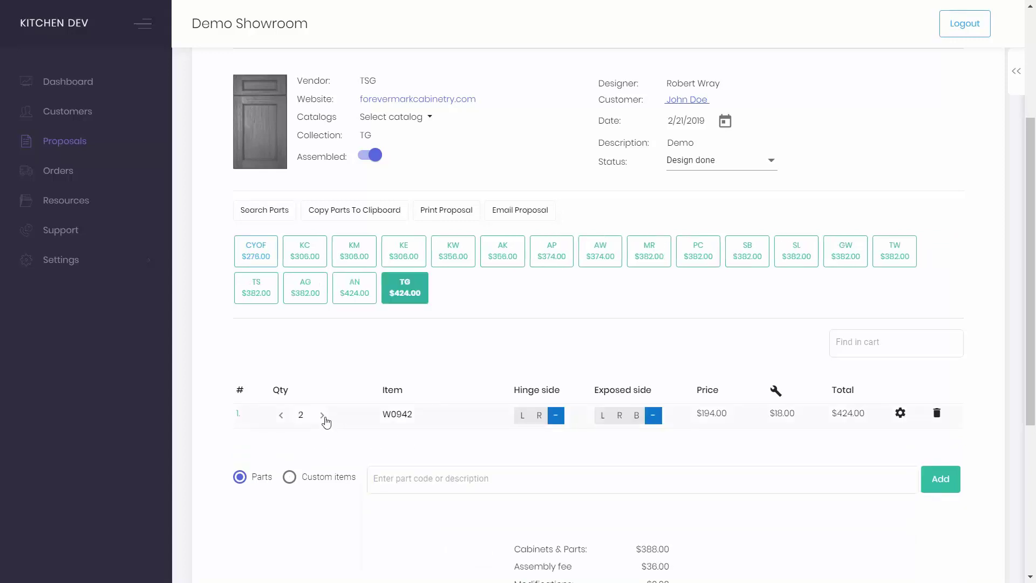
click(322, 415)
click(401, 479)
text(wall cap)
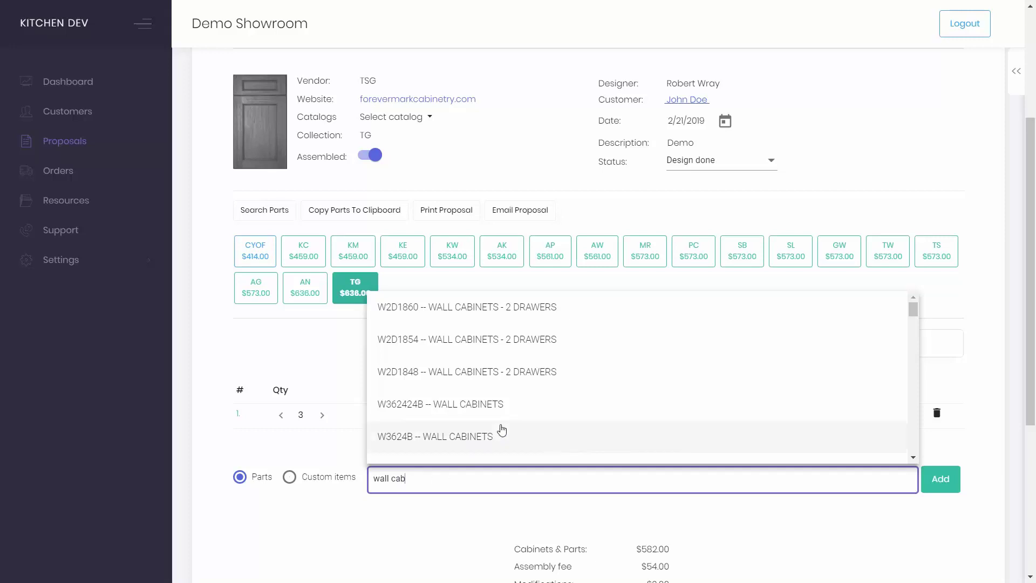
click(478, 411)
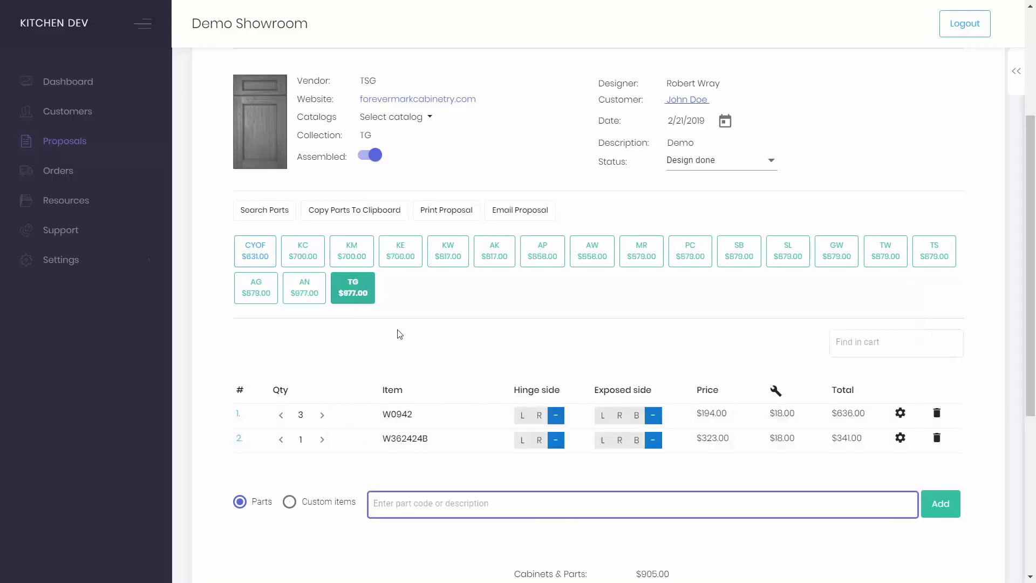
Step: Switch pricing to the CYOF collection and add a BASE TO MICROWAVE BASE modification to W0942
click(411, 322)
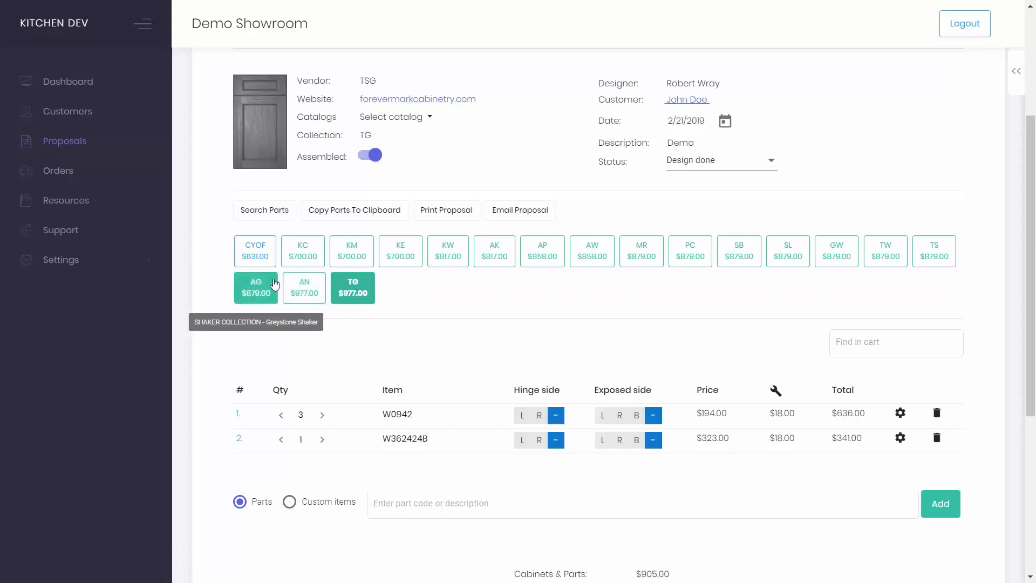
click(263, 265)
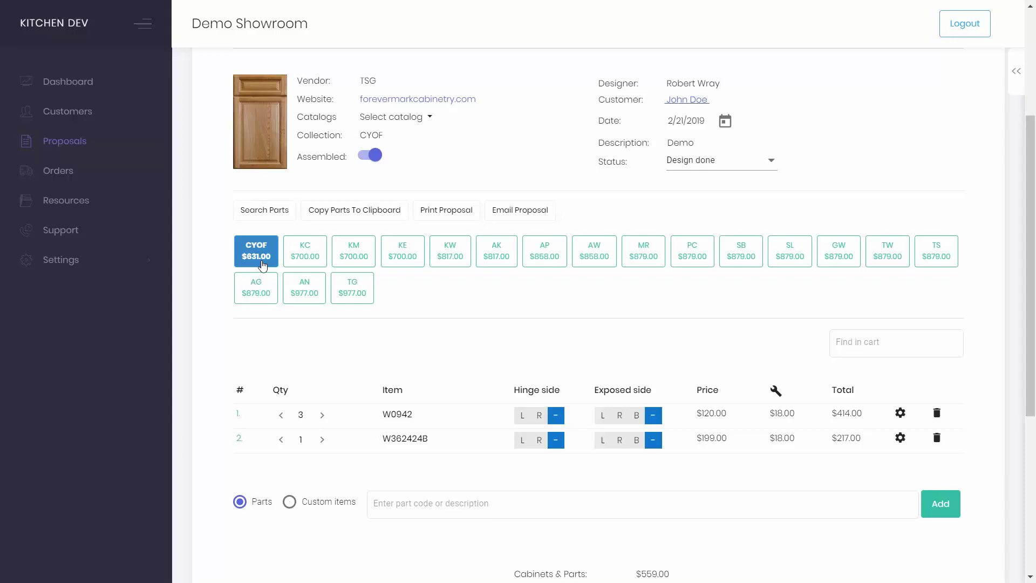
click(901, 413)
click(589, 451)
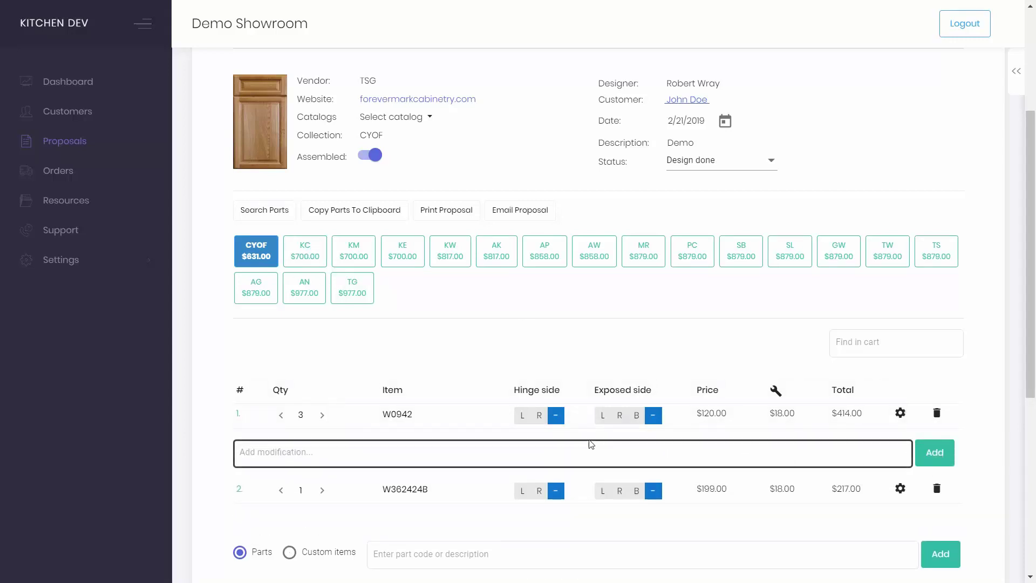
click(389, 348)
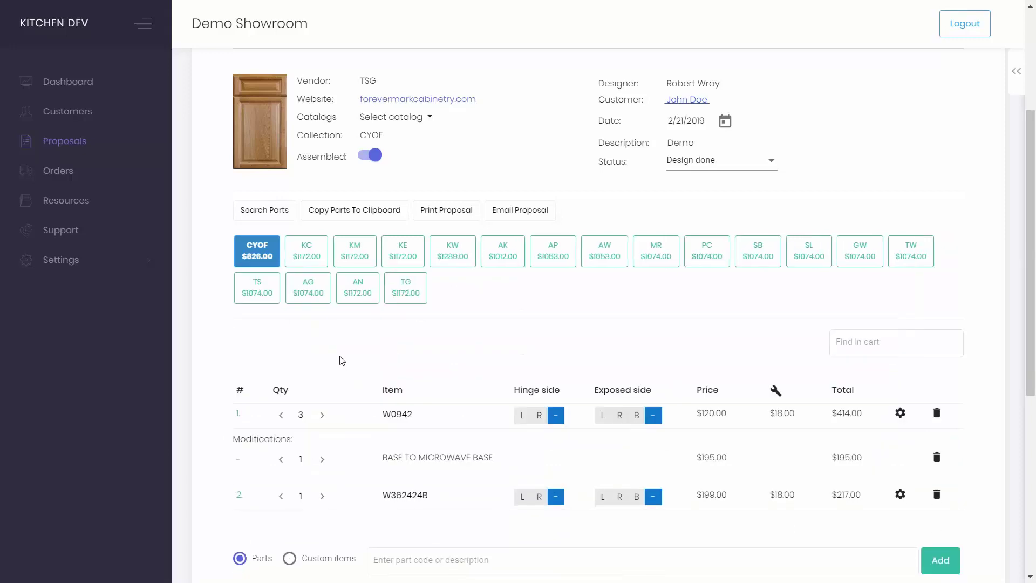
Step: Keep W0942 assembled and set its hinge and exposed sides to right
click(372, 158)
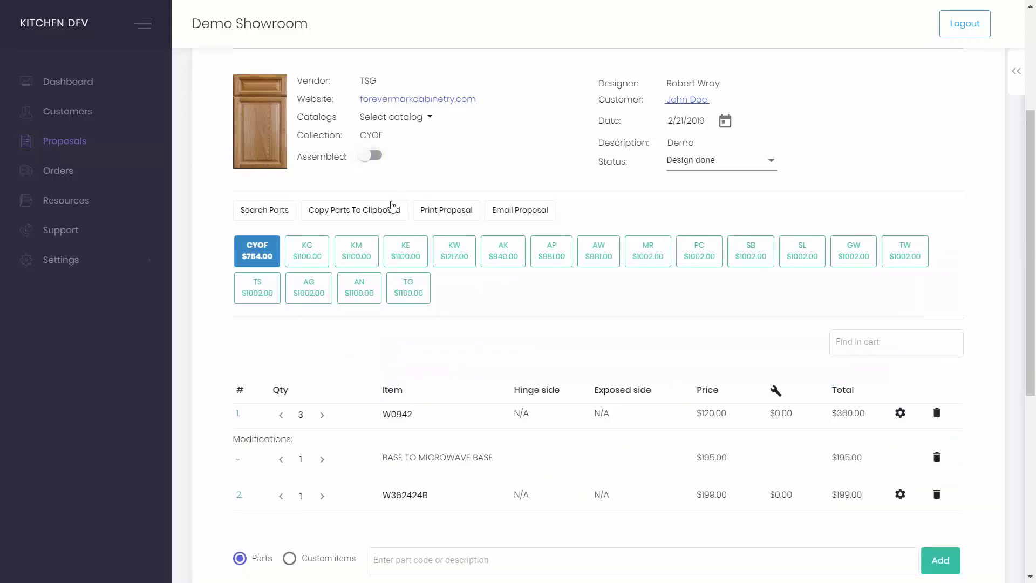
click(372, 157)
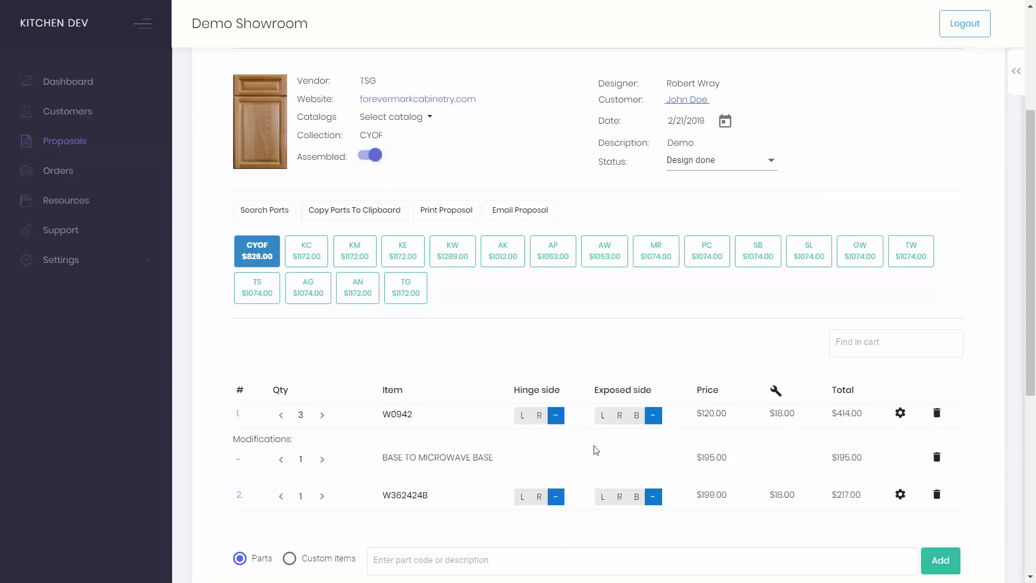
click(542, 419)
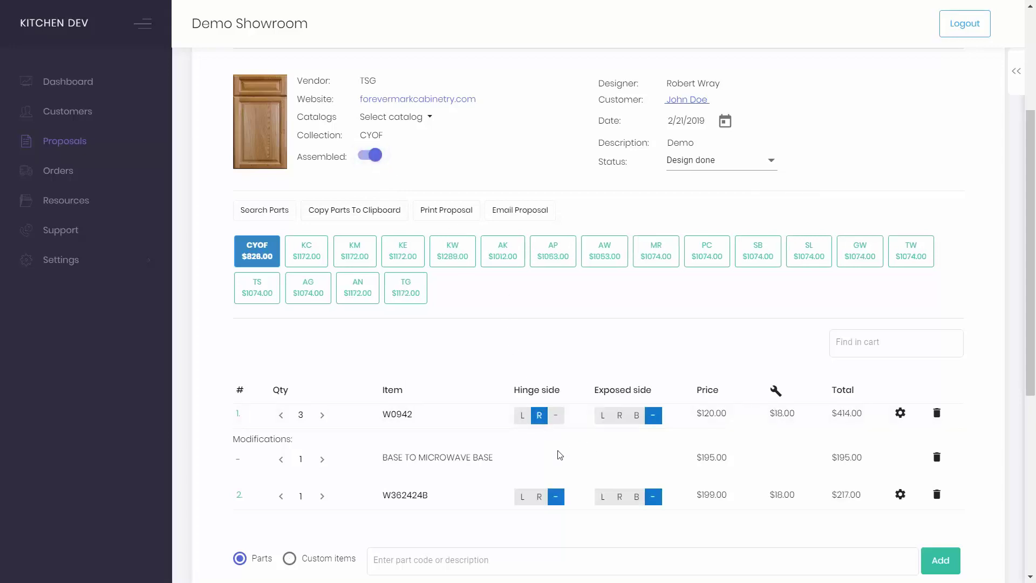
click(623, 418)
mouse_move(778, 421)
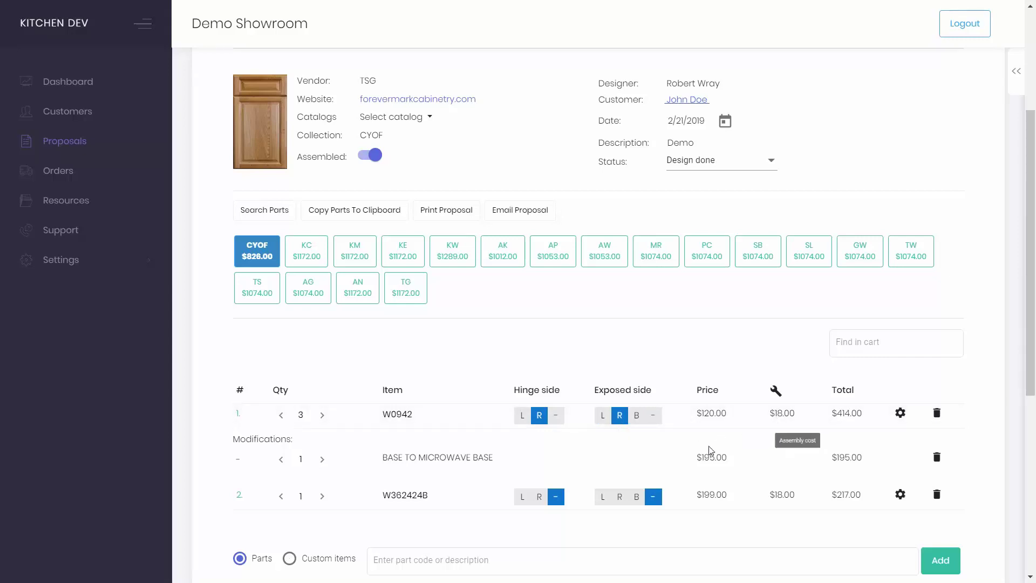
Step: Add a custom item 'Delivery fee' priced at 50 to the TSG 1 cart
scroll(550, 460, down, 3)
click(329, 424)
click(428, 430)
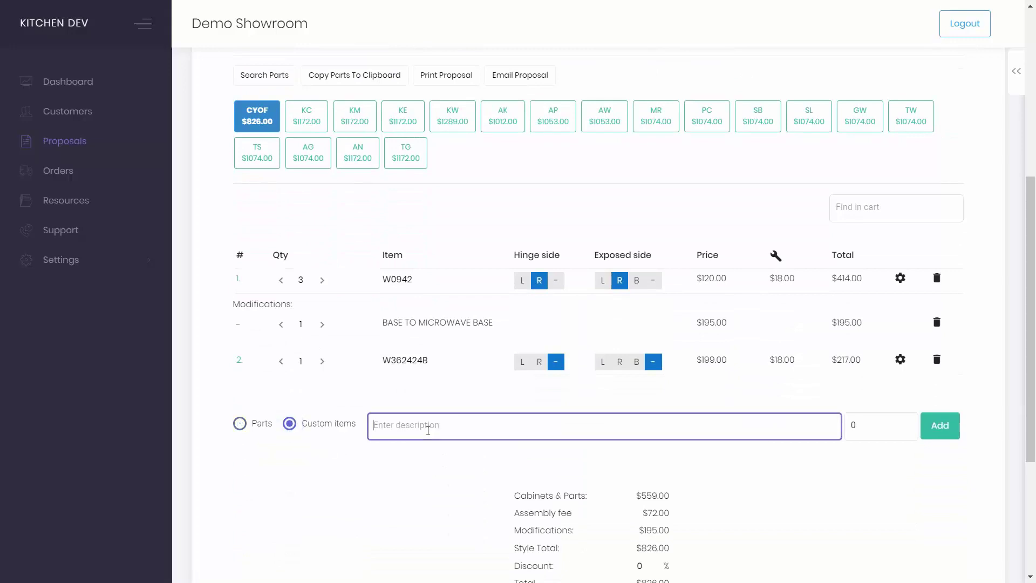
text(Delivery)
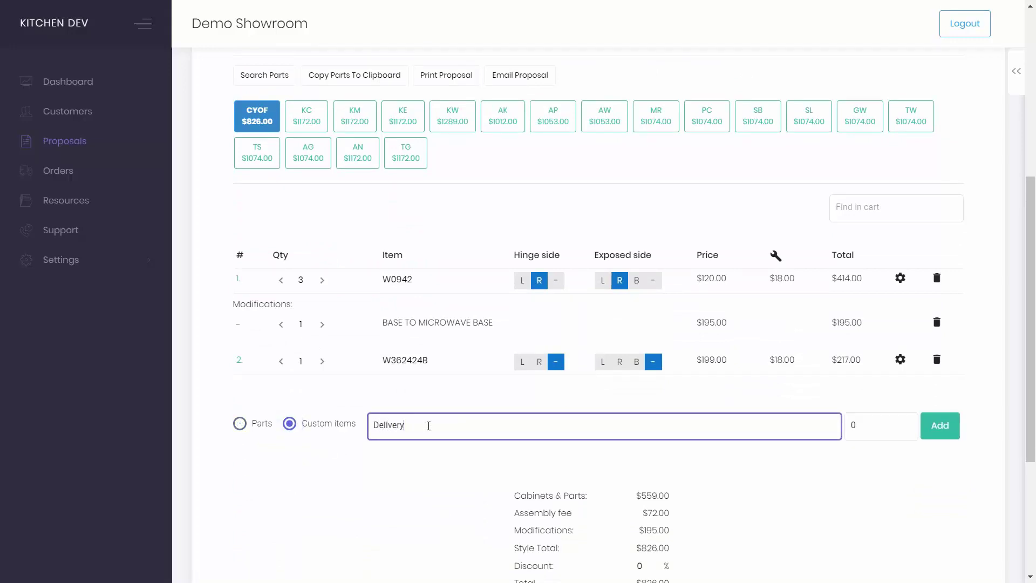
text( fee)
key(Tab)
text(5)
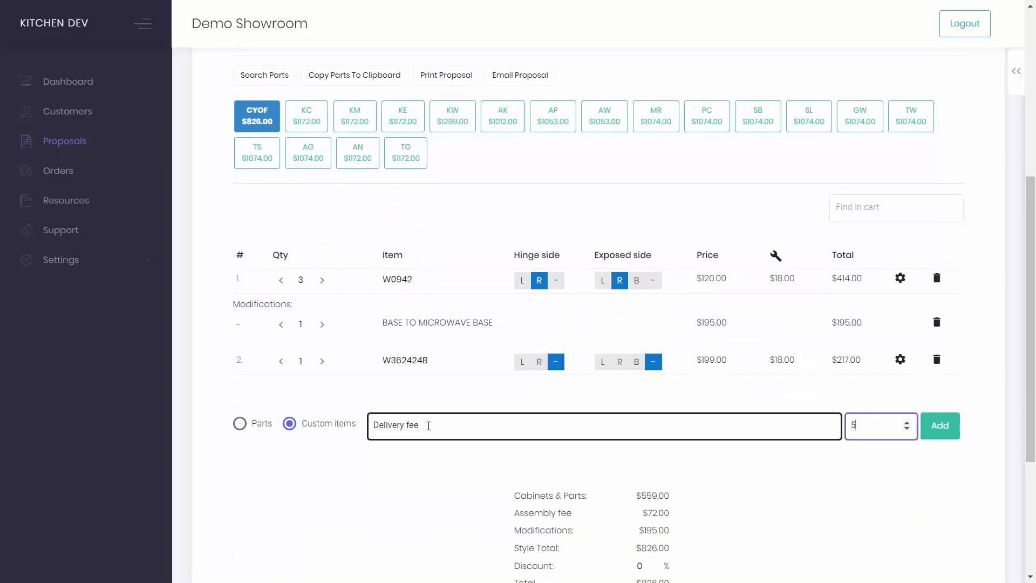
text(0)
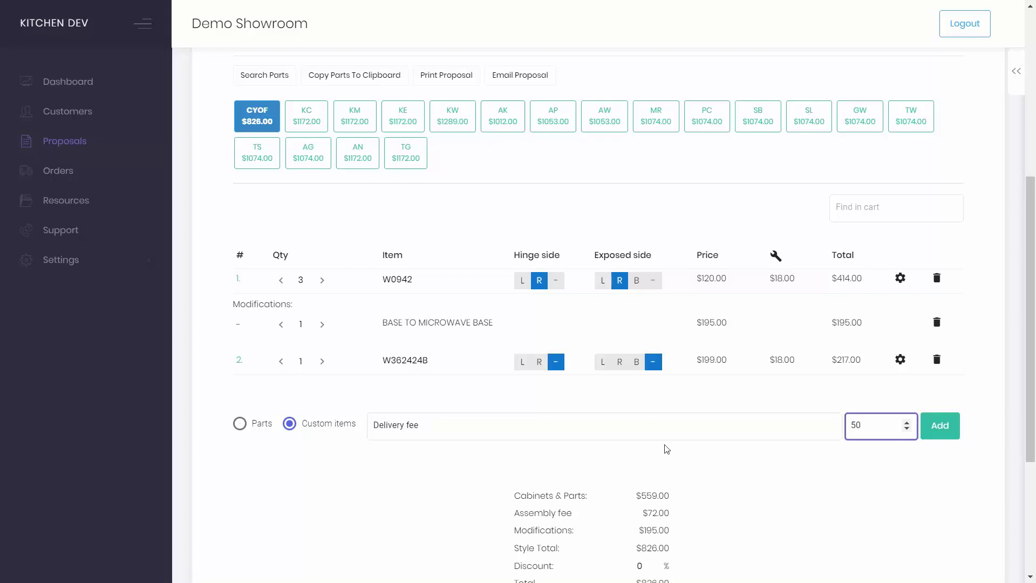
click(954, 432)
scroll(545, 447, up, 5)
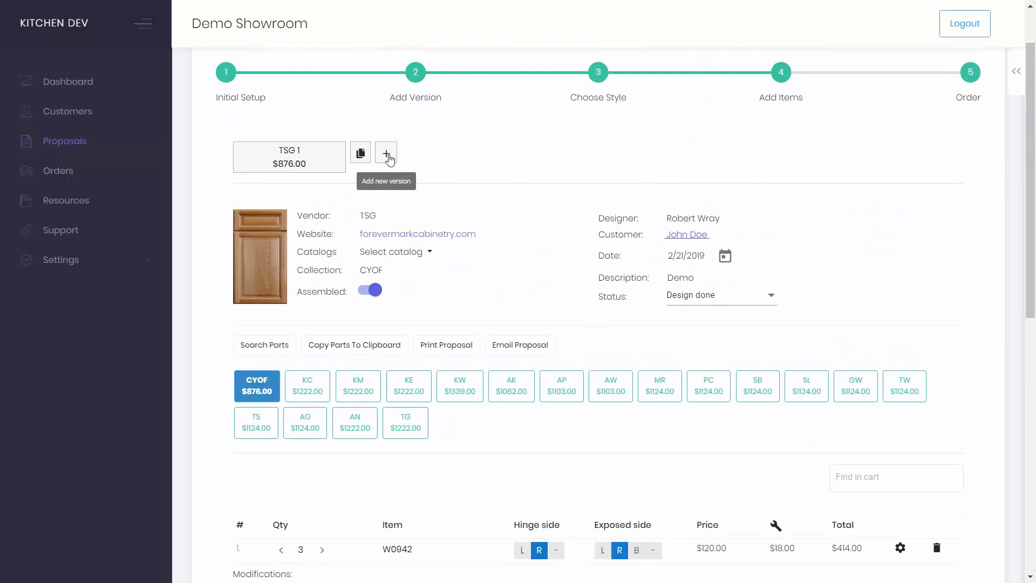
Step: Add a second proposal version with vendor TSG, named 'TSG 2'
click(386, 154)
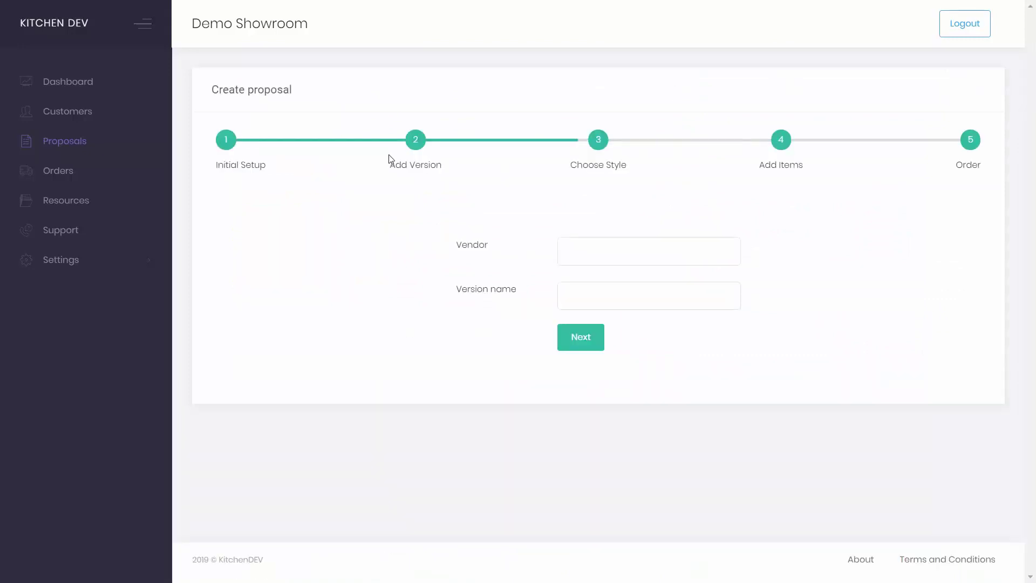
click(594, 260)
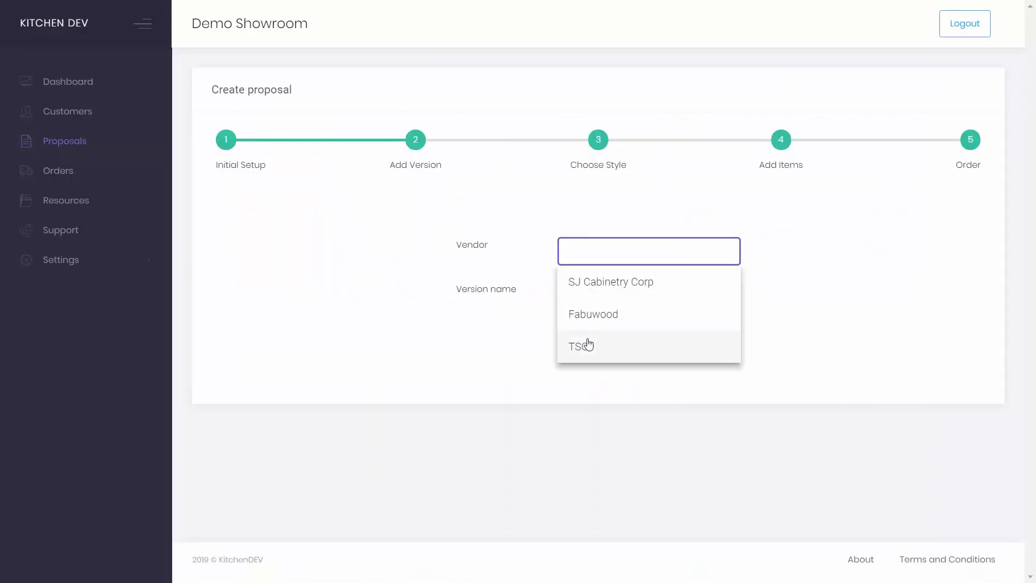
click(585, 346)
click(597, 294)
text(2)
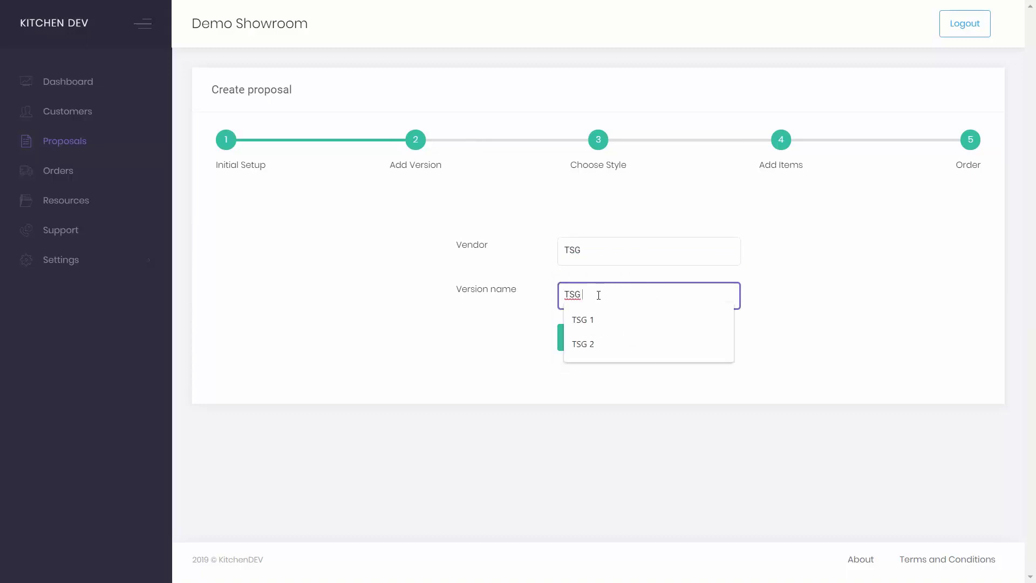
click(503, 304)
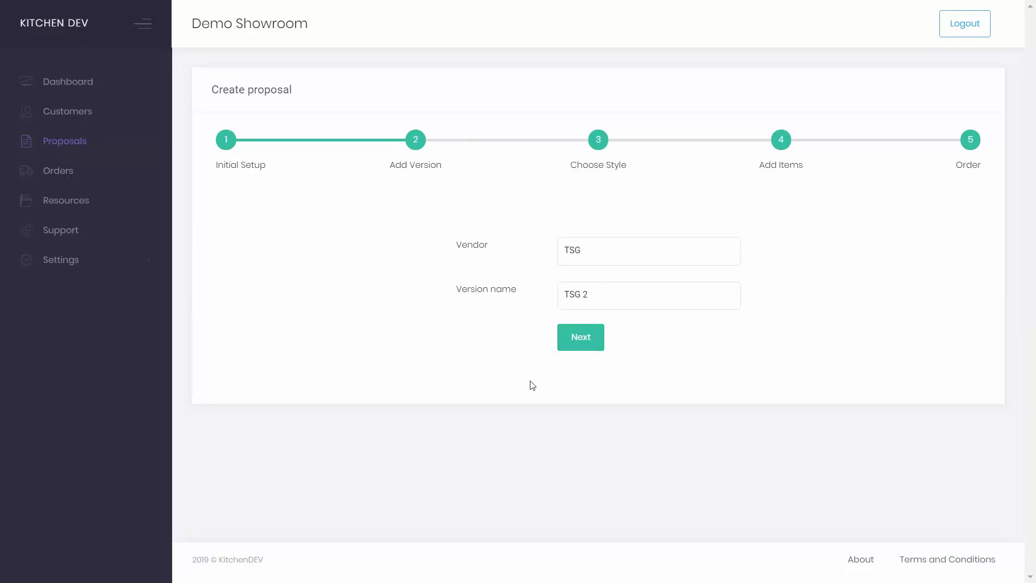
Step: Give TSG 2 the SB door style and add one S3021B-34-1/2" cabinet
click(593, 342)
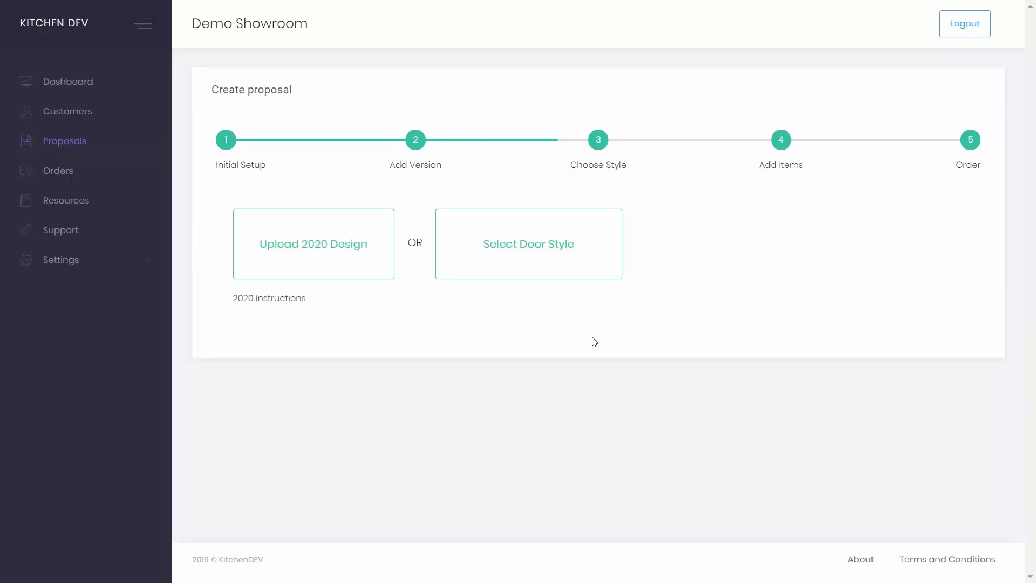
click(518, 260)
scroll(531, 306, down, 3)
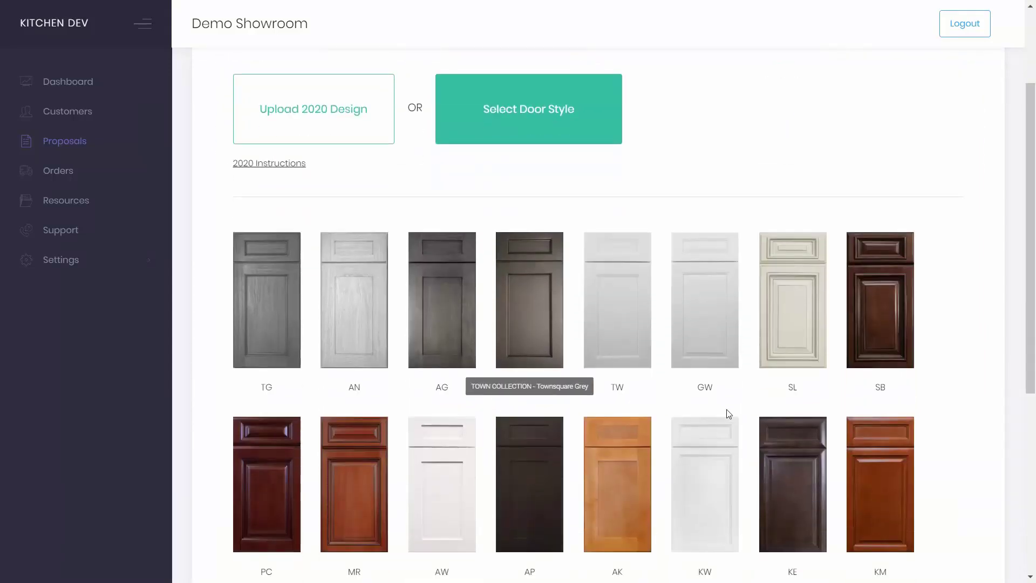
click(874, 341)
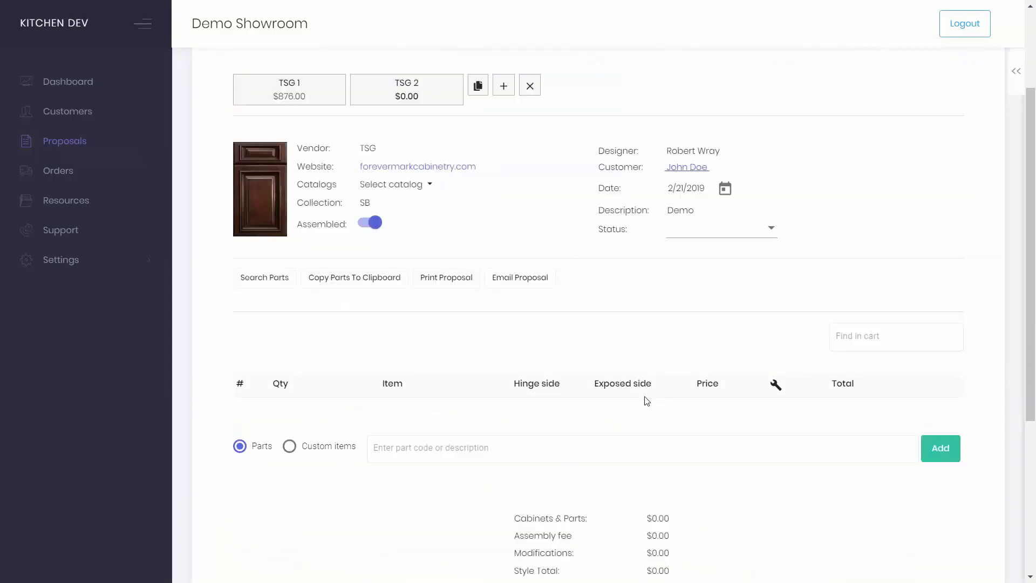
click(439, 521)
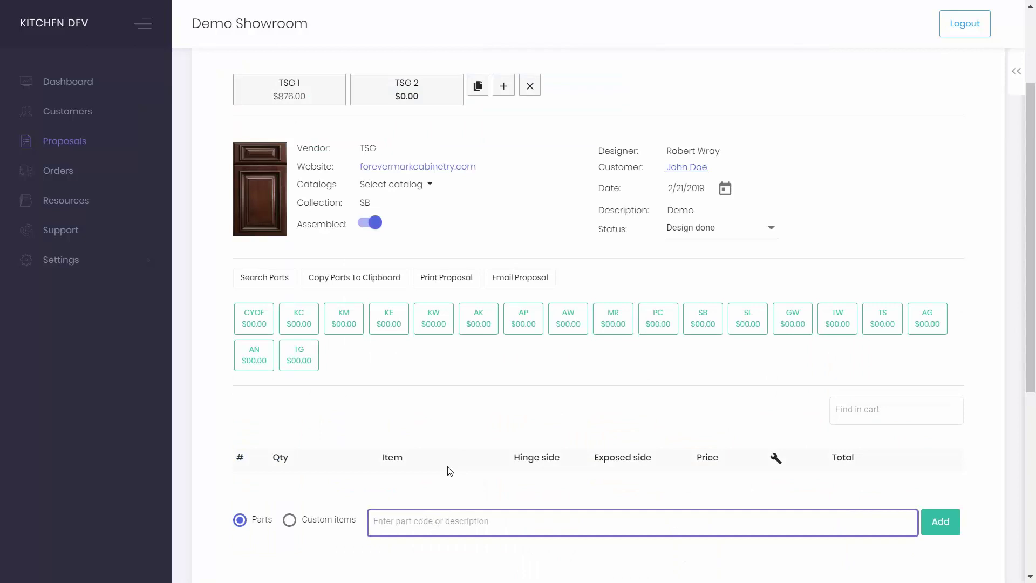
click(434, 478)
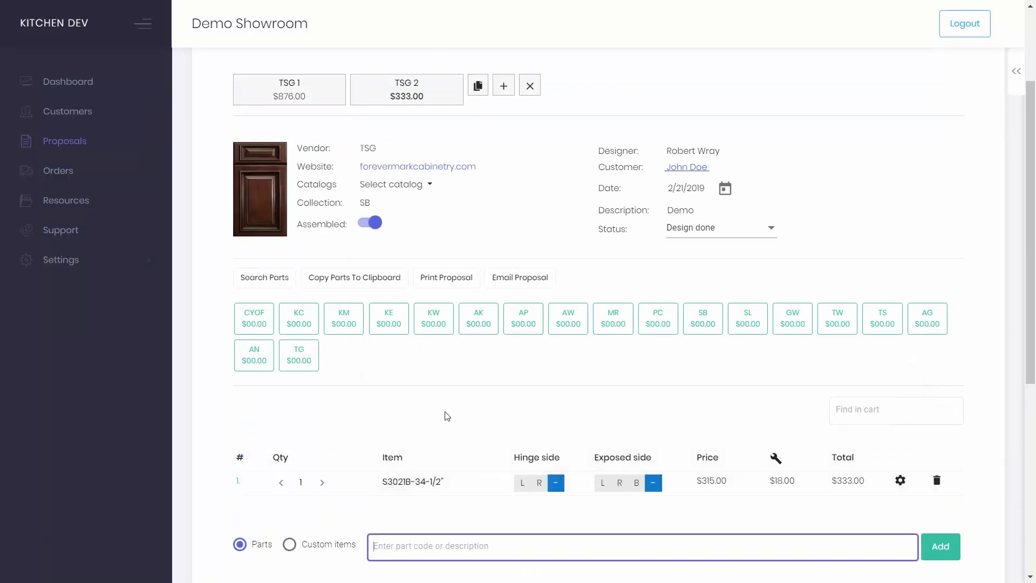
scroll(440, 386, up, 3)
click(291, 232)
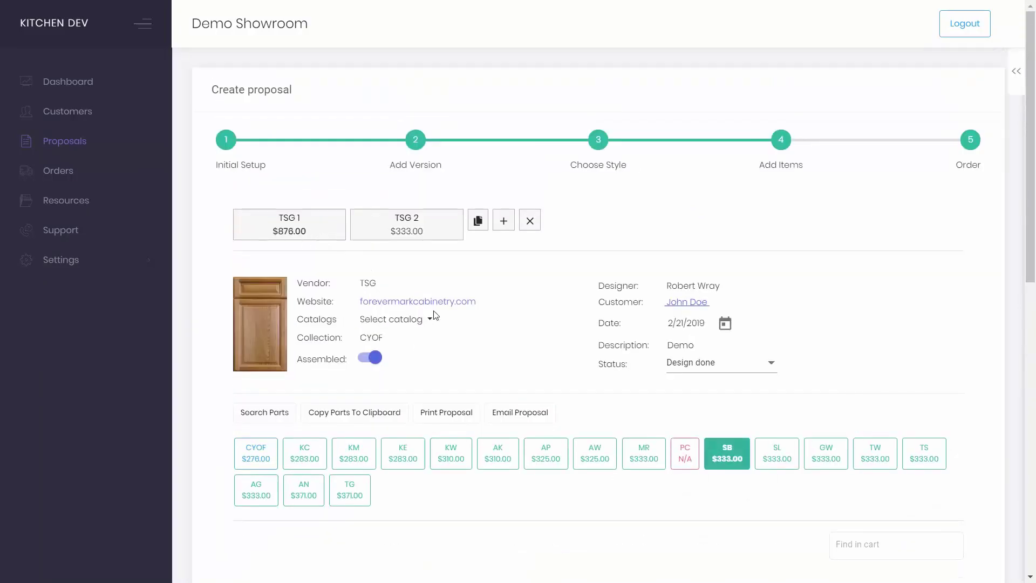
click(415, 235)
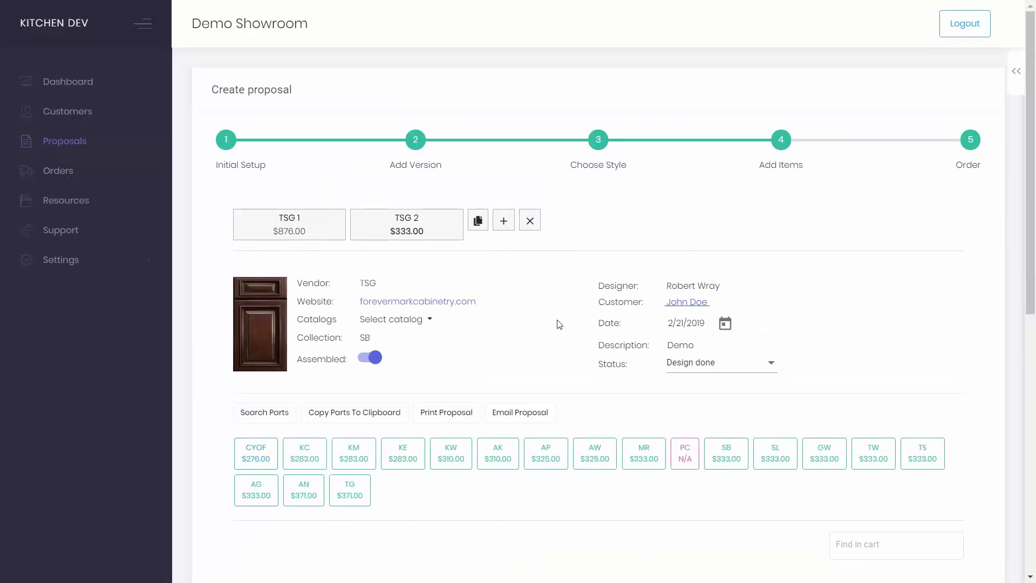
scroll(563, 328, down, 5)
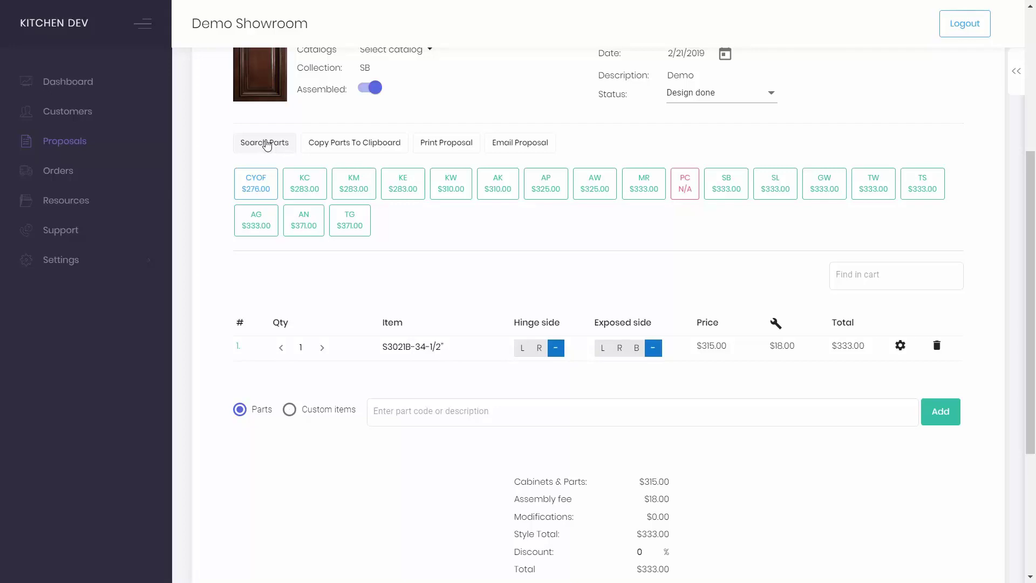
Step: Apply a 6% discount and New Jersey 5% tax to TSG 2, then save the proposal
scroll(449, 257, down, 3)
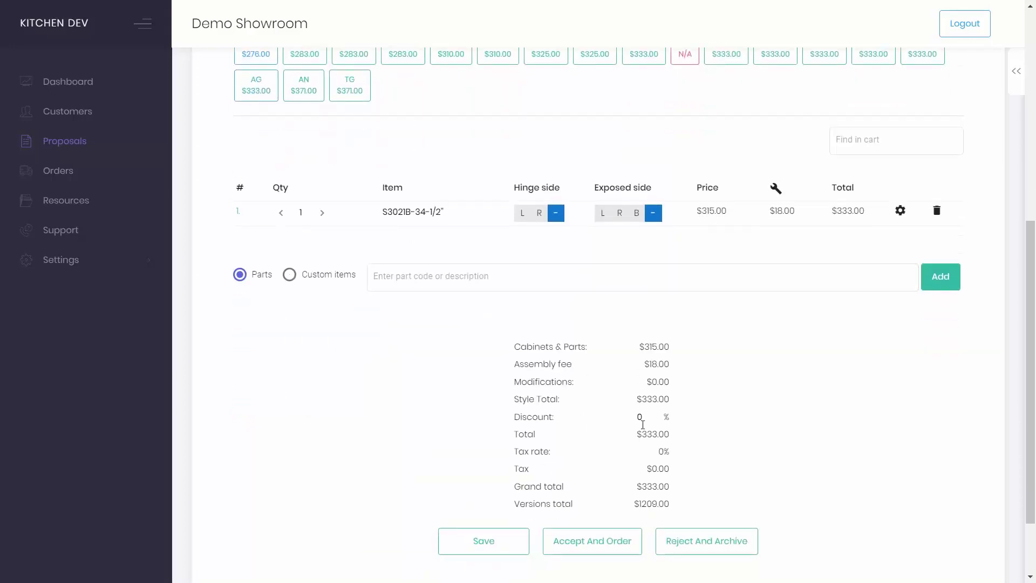
click(654, 414)
click(654, 414)
click(654, 414)
click(654, 414)
click(655, 414)
click(654, 414)
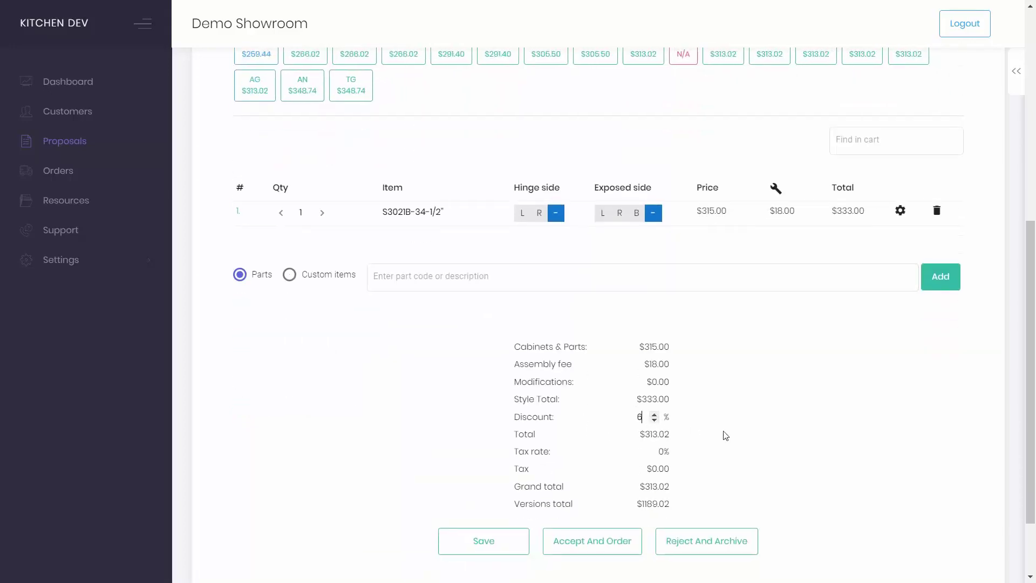
click(669, 467)
click(675, 491)
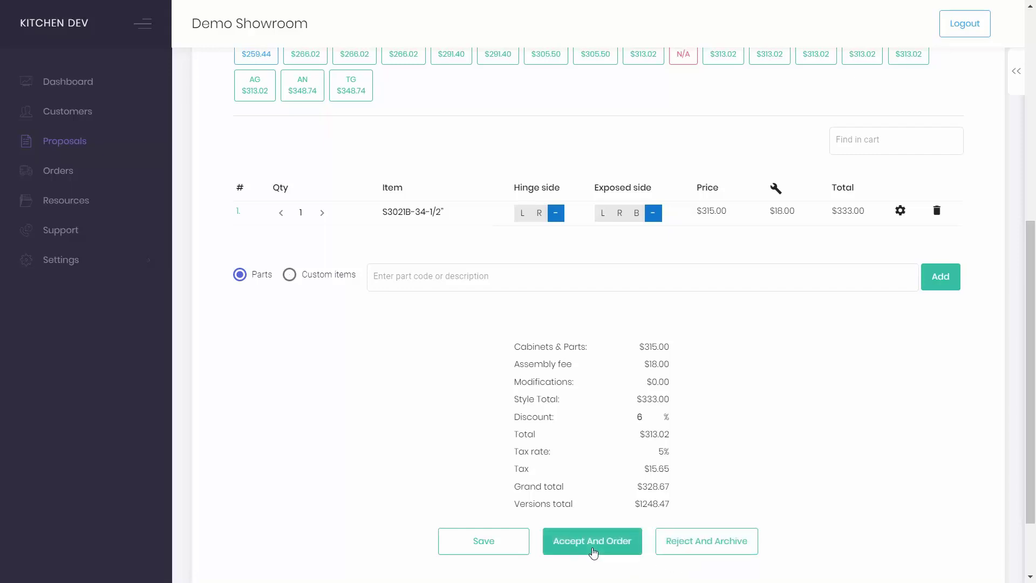
click(477, 544)
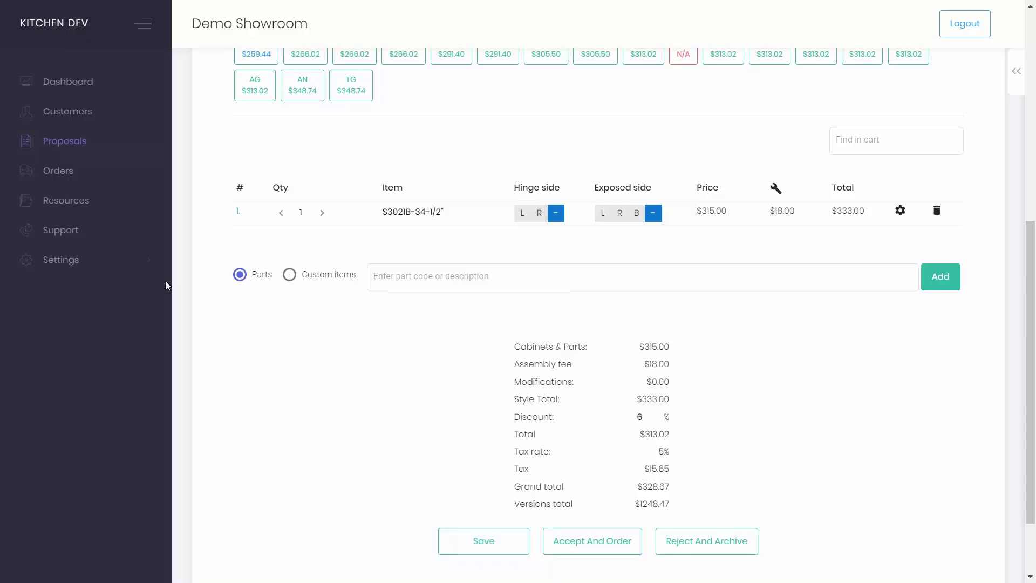
Step: Open the active proposals list from the dashboard and reveal its filter options
click(75, 83)
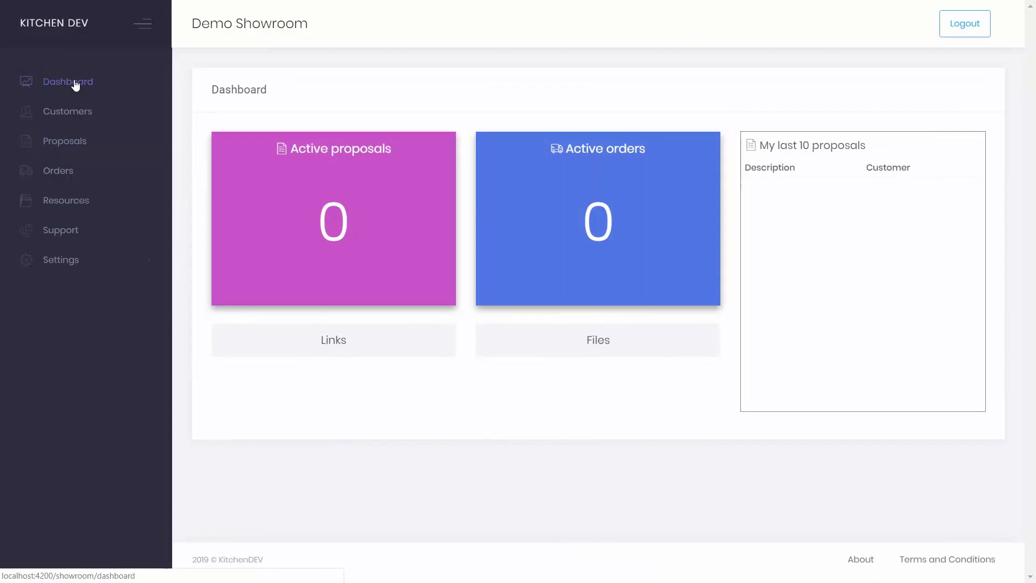
click(347, 218)
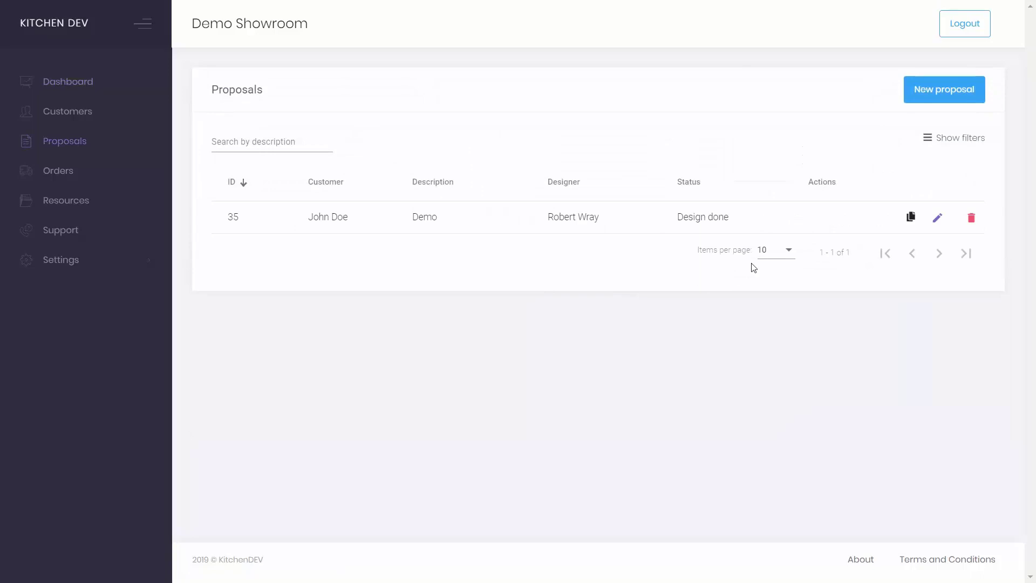
click(946, 145)
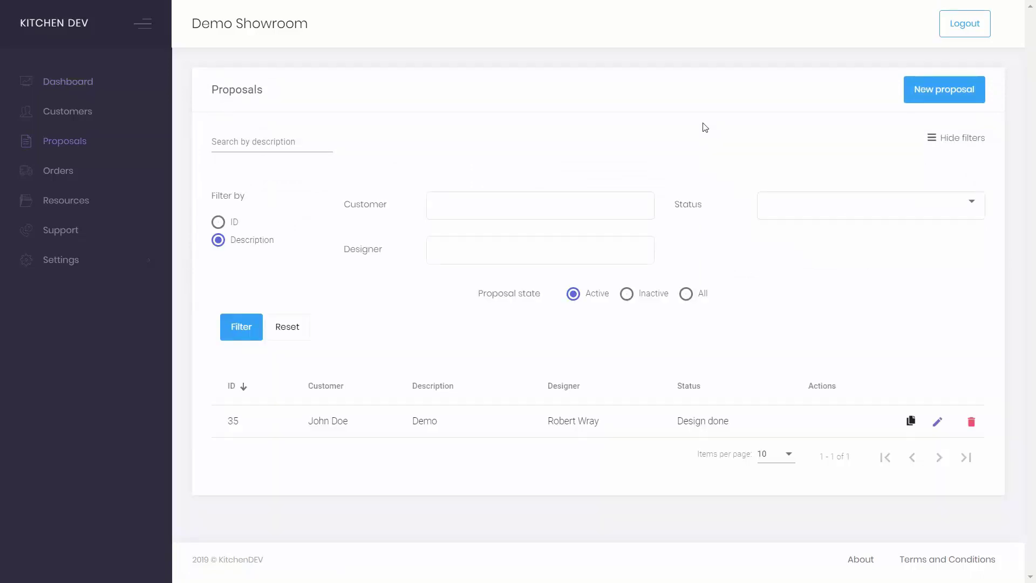
Step: Browse the Customer, Designer and Status filters, then reopen proposal 35 for editing
click(488, 206)
click(478, 160)
click(510, 251)
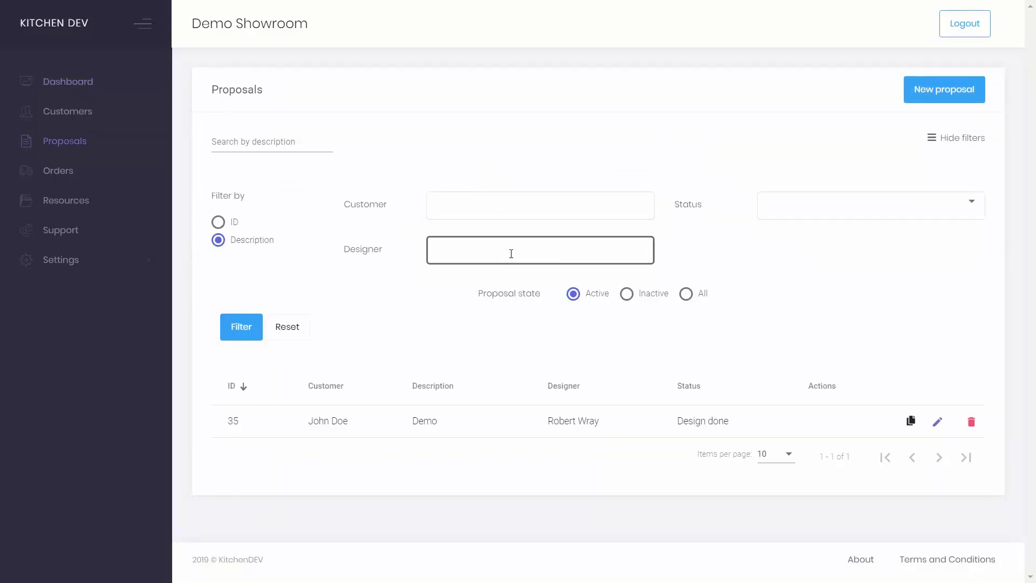
click(799, 204)
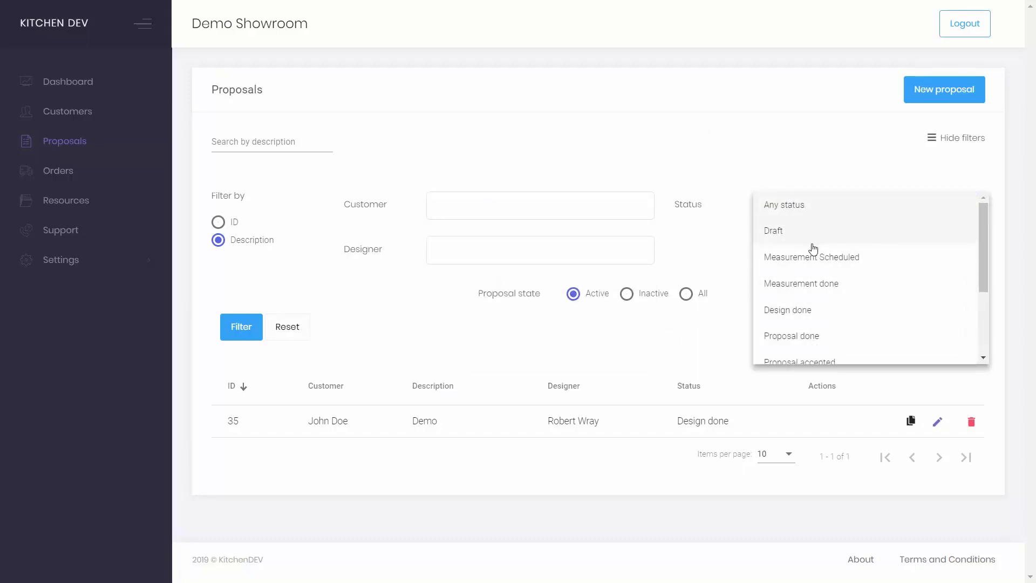
click(761, 159)
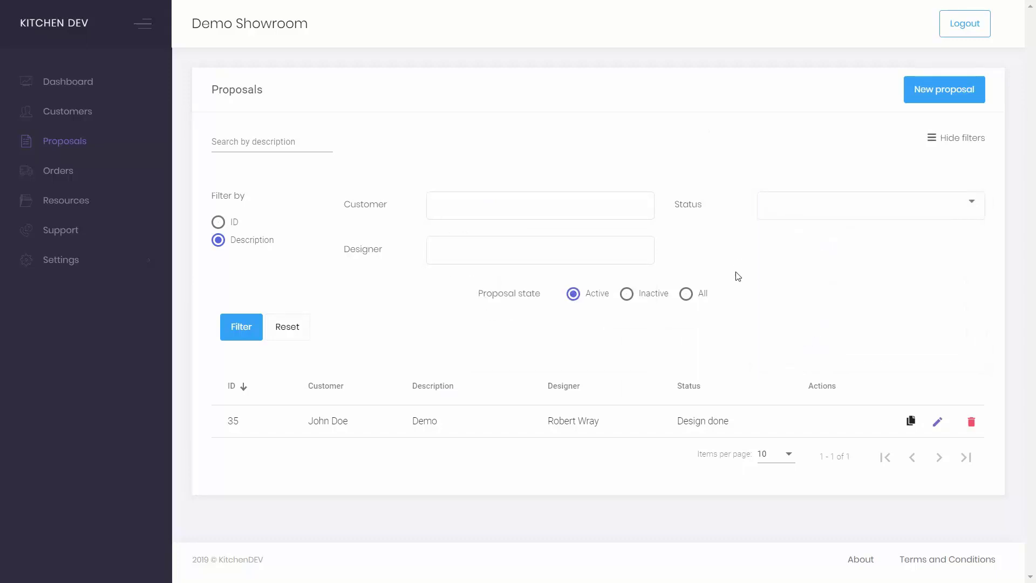
click(939, 428)
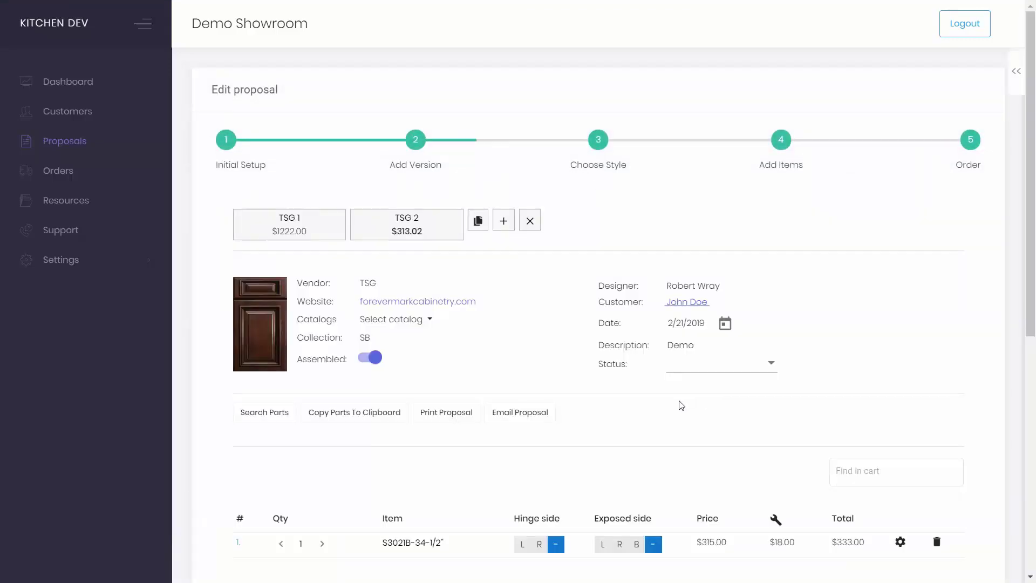
Step: Accept the proposal and enter instructions 'Hi!' and PO number DEMO on the vendor order
scroll(659, 447, down, 8)
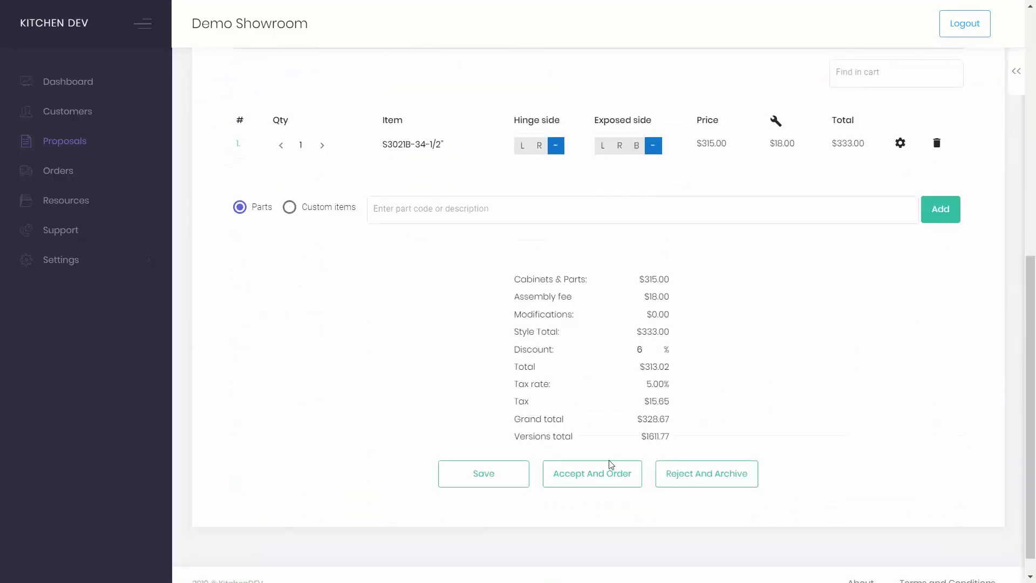
click(587, 479)
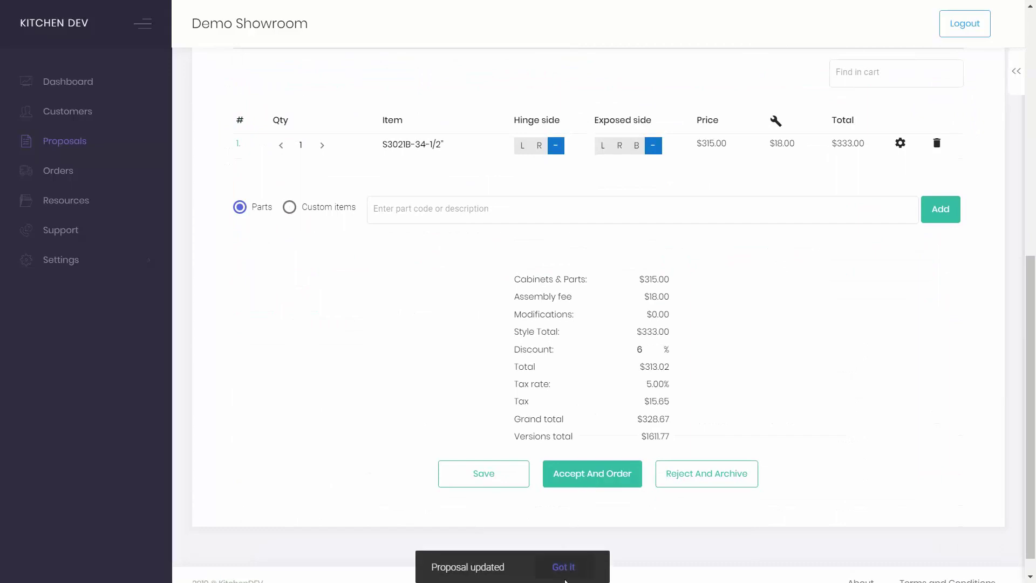
click(459, 326)
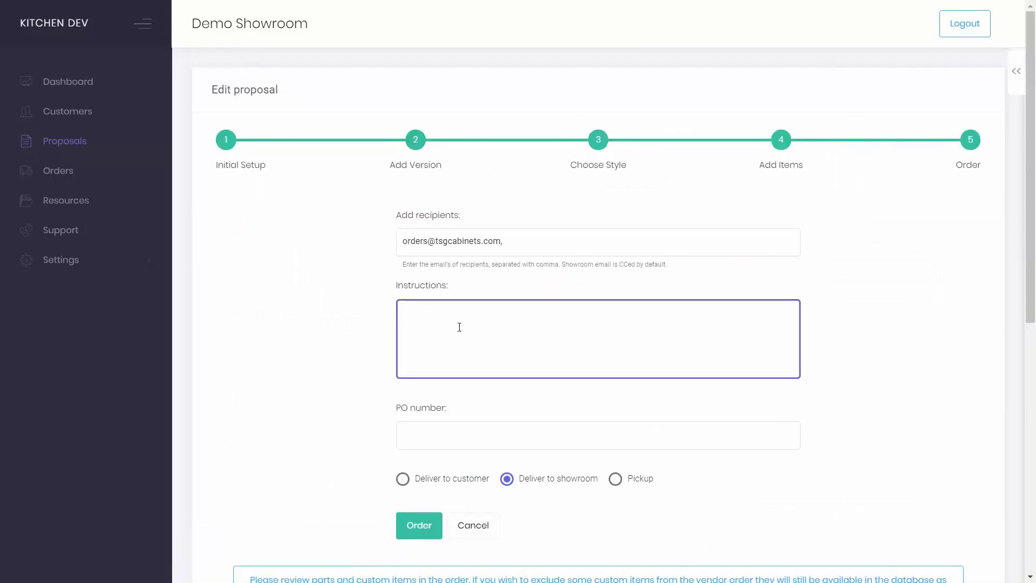
text(Hi!)
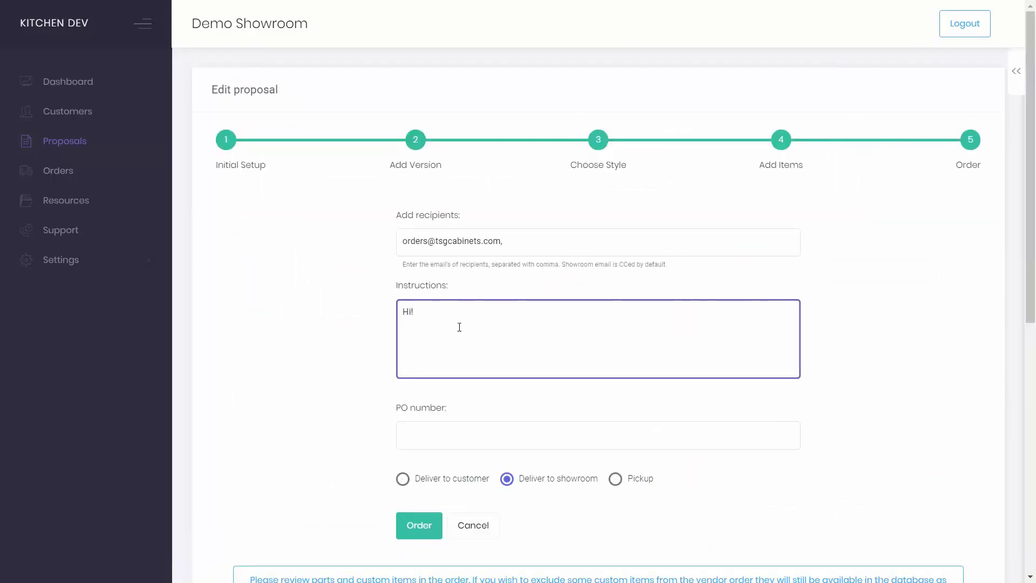
click(439, 433)
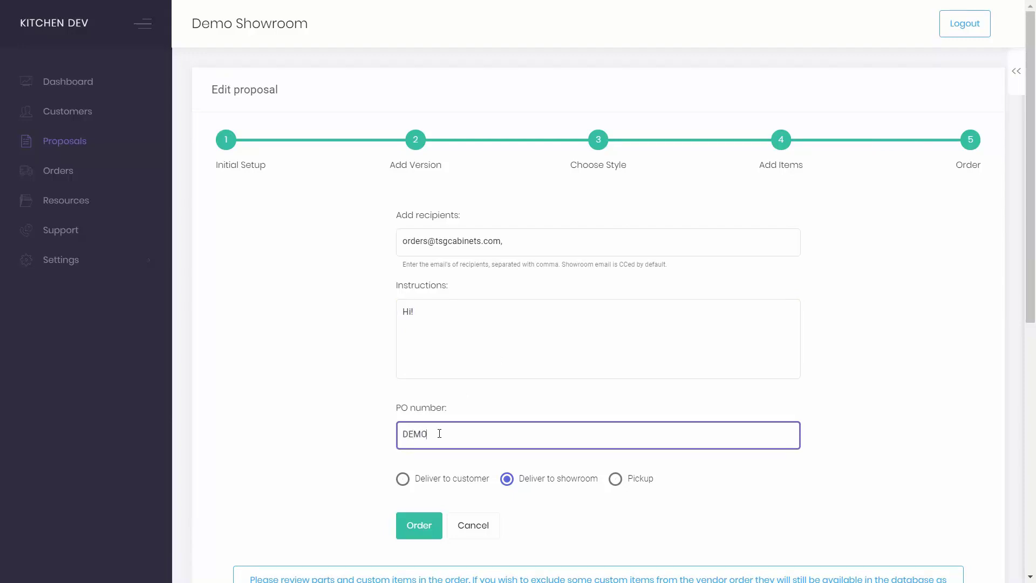
click(319, 376)
Step: Remove the Delivery fee custom item from the order
scroll(319, 376, down, 5)
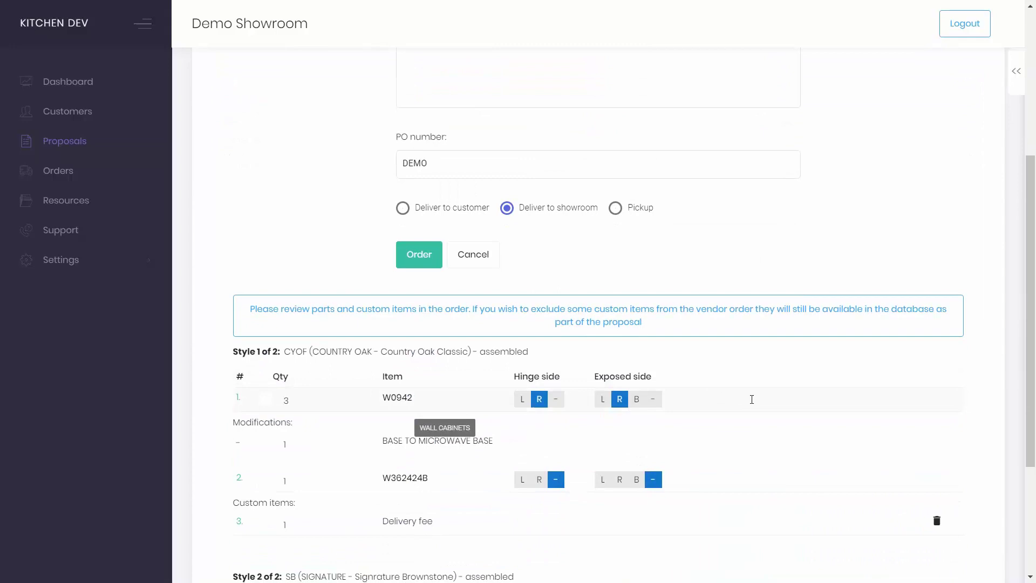
scroll(752, 405, down, 3)
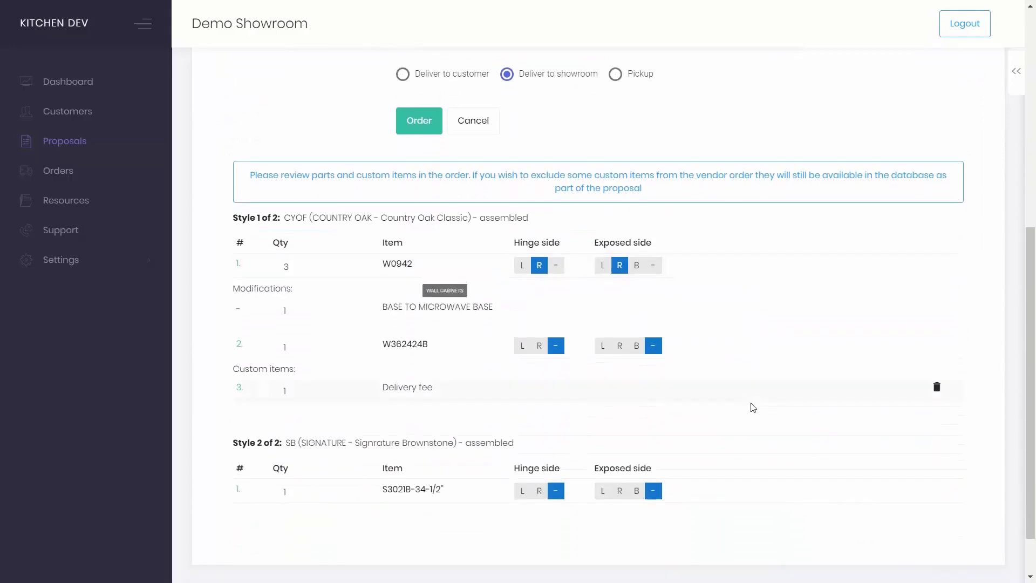
click(938, 389)
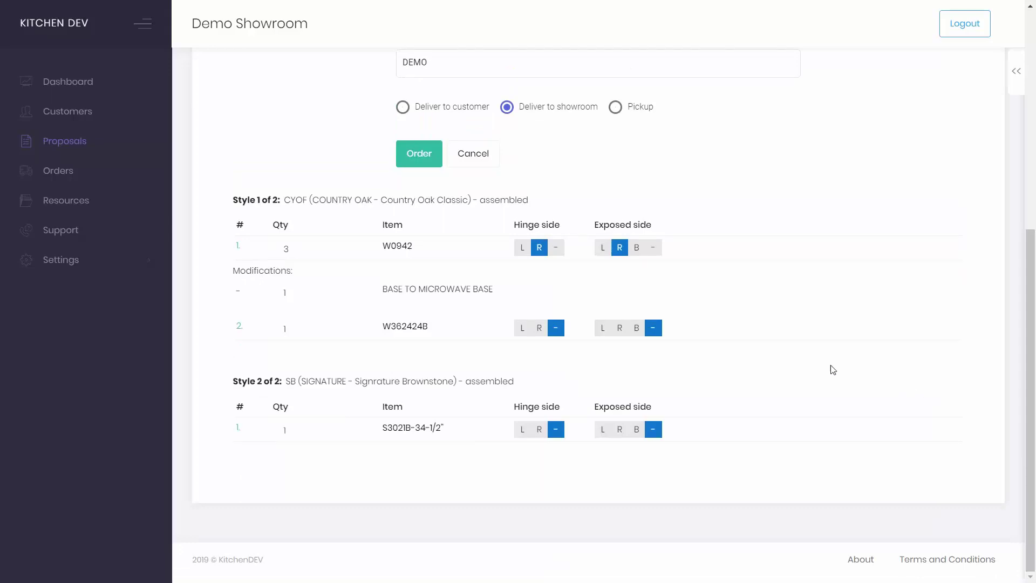
scroll(808, 369, up, 5)
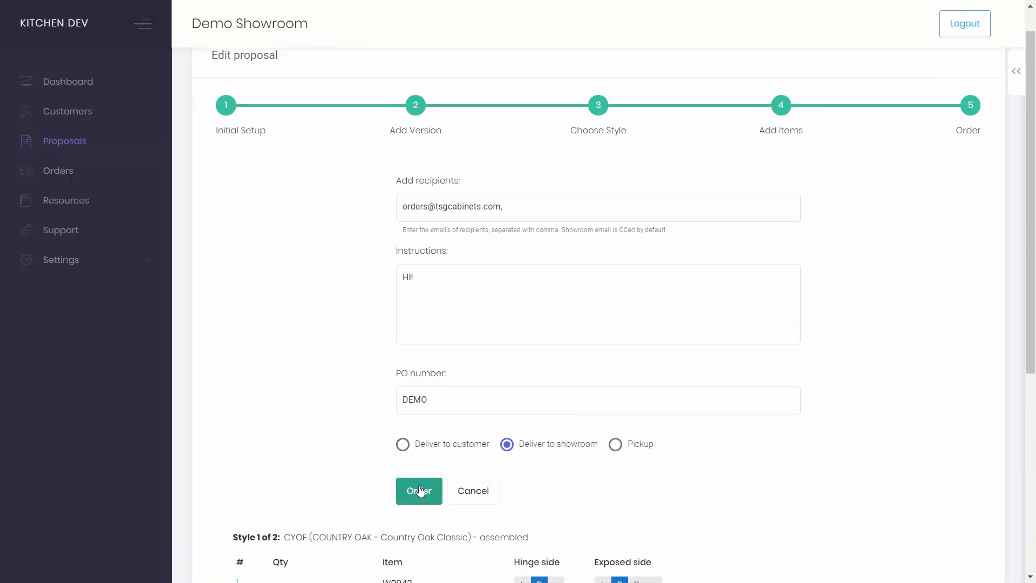
Step: Send the order to the vendor, dismiss the confirmation and show the Orders filters
click(421, 492)
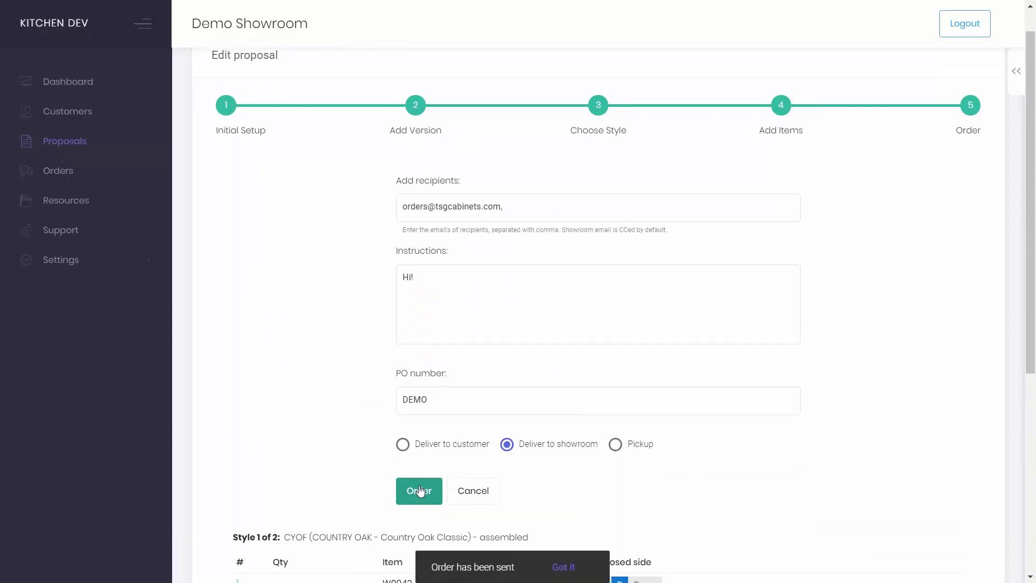
click(556, 566)
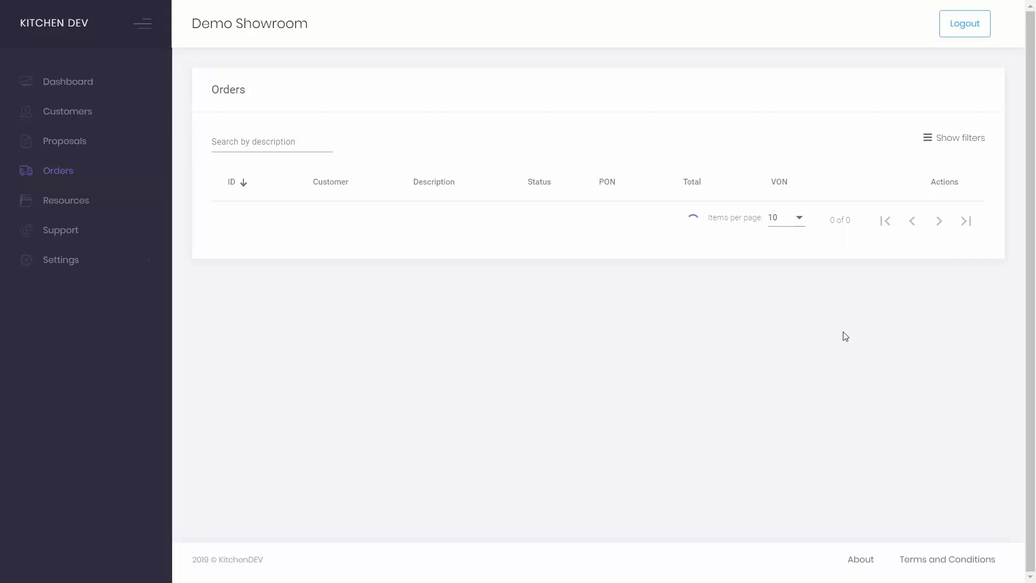
click(964, 142)
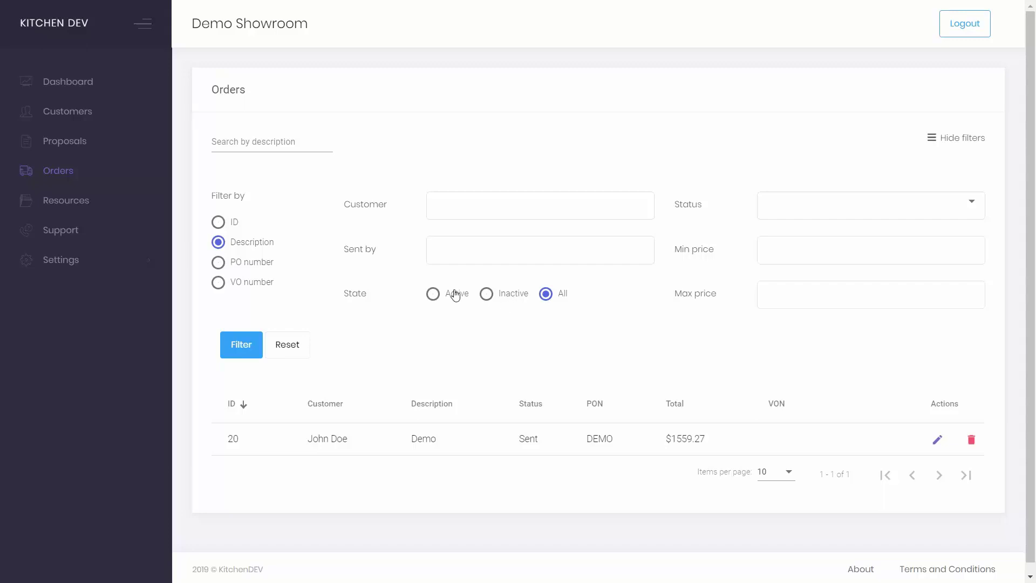
Step: Update order 20: status Vendor provided delivery date, delivery 2/22/2019, installation 2/26/2019, promotional email on
click(935, 445)
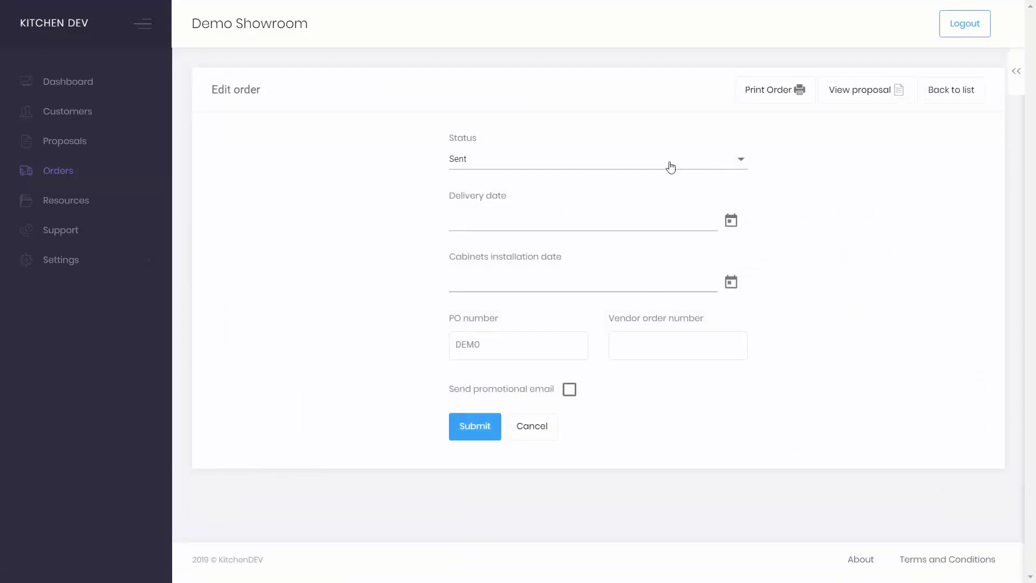
click(670, 167)
click(560, 192)
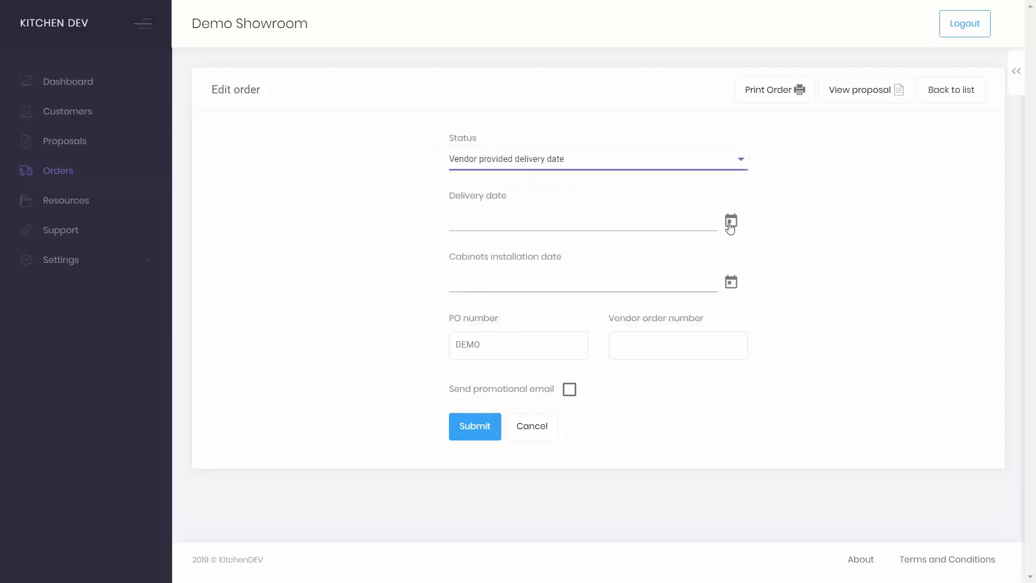
click(730, 224)
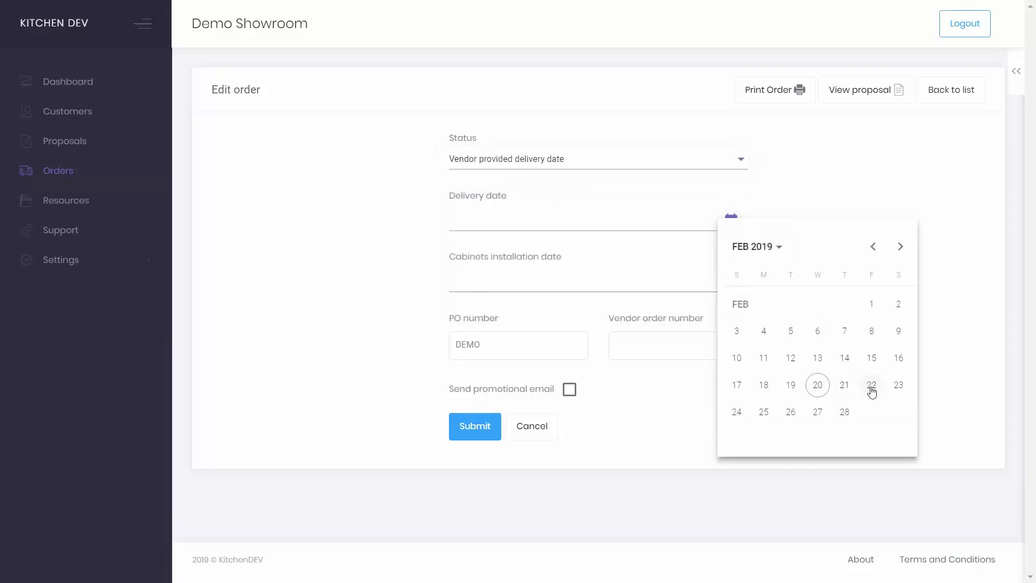
click(871, 386)
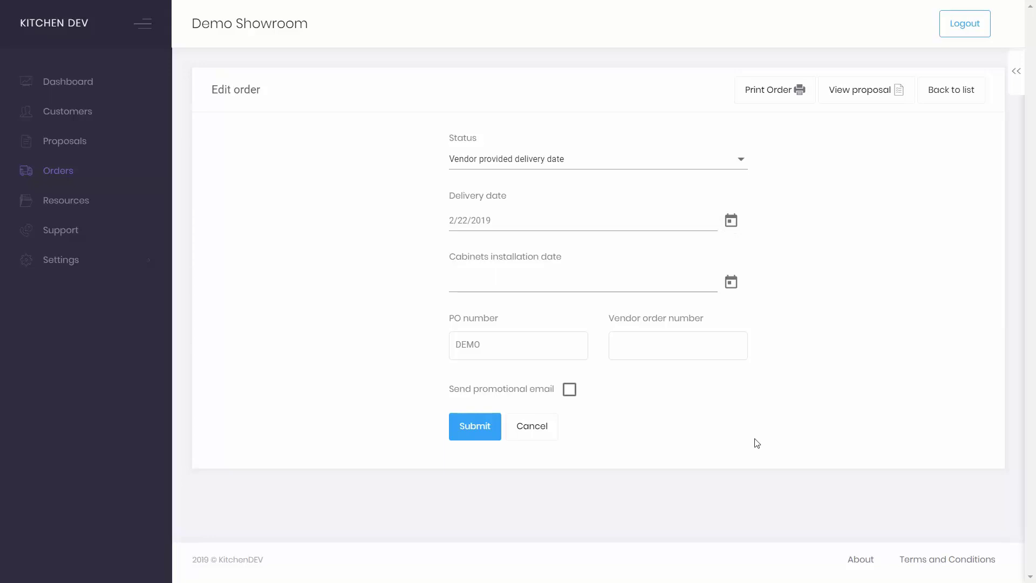
click(570, 389)
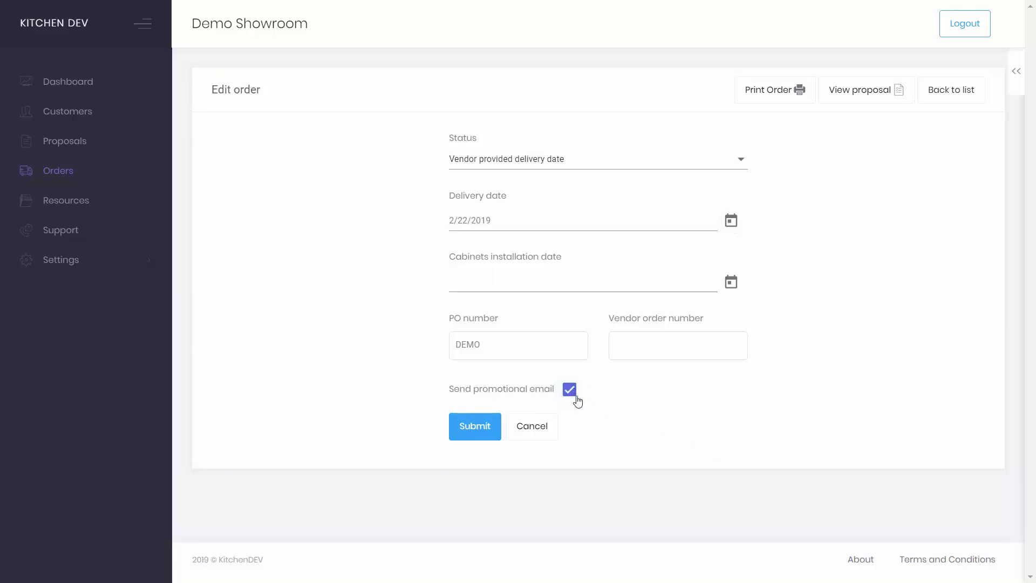
click(731, 285)
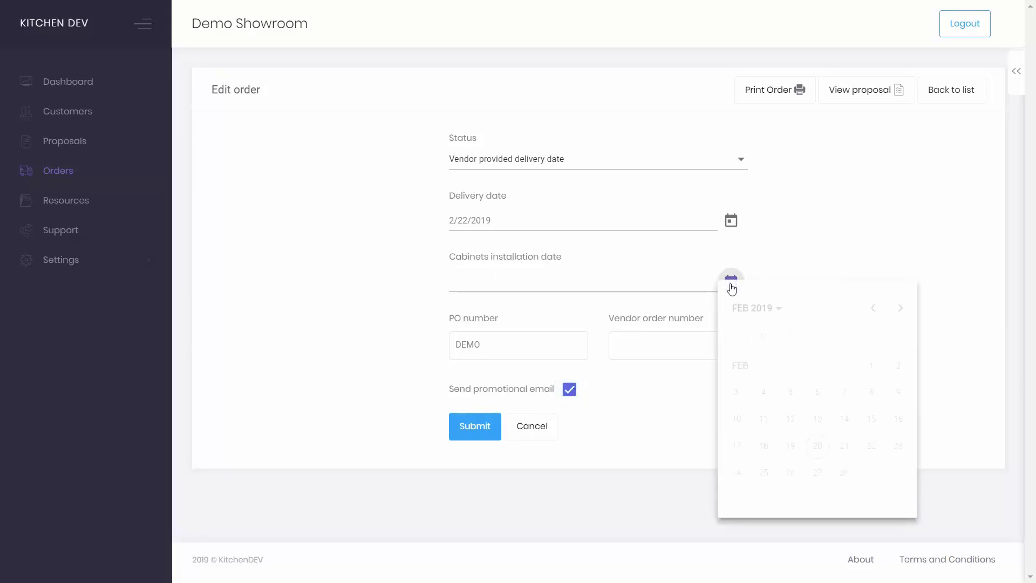
click(791, 474)
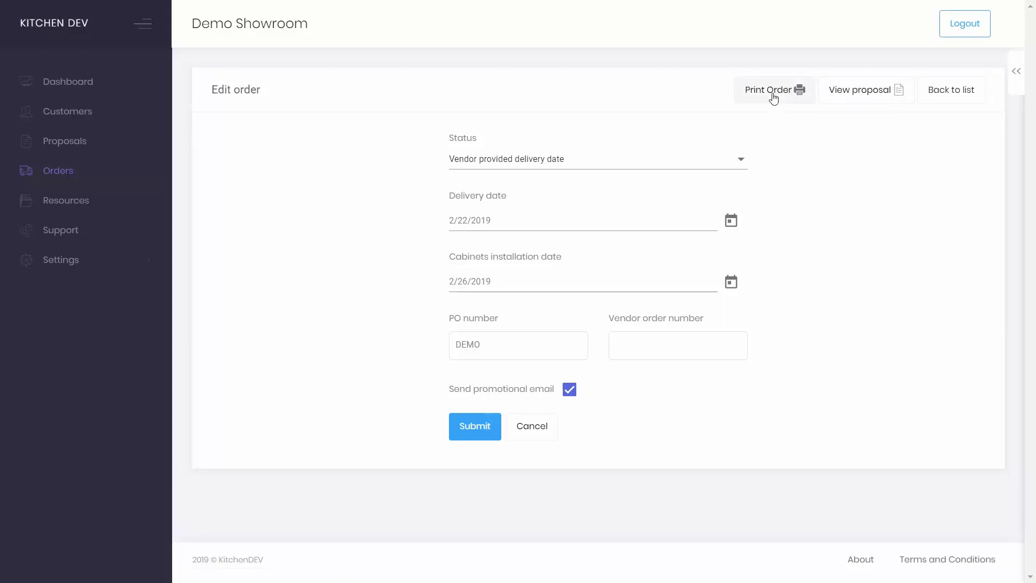
click(484, 432)
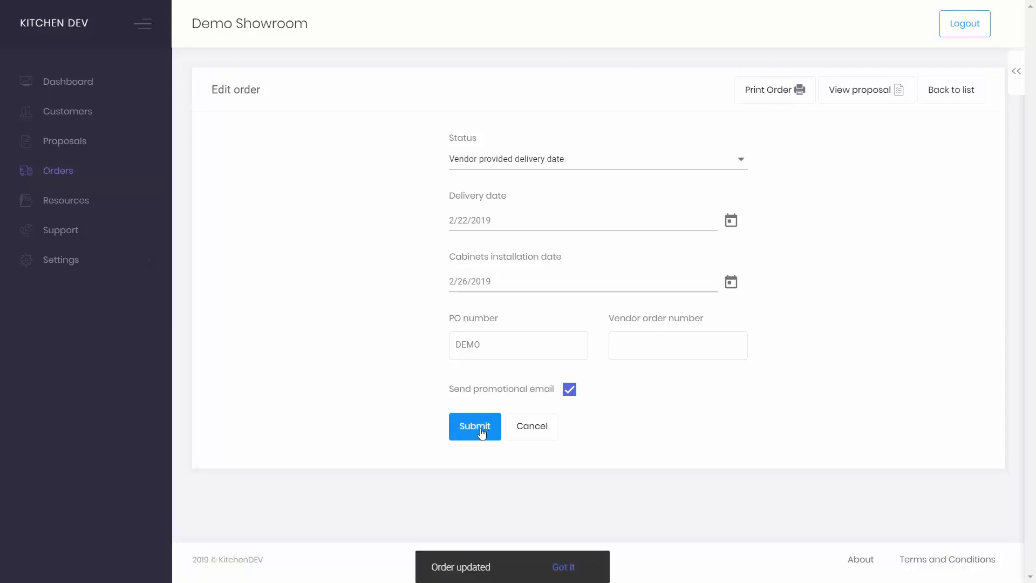
Step: Dismiss the order-updated confirmation and return to the Dashboard
click(561, 568)
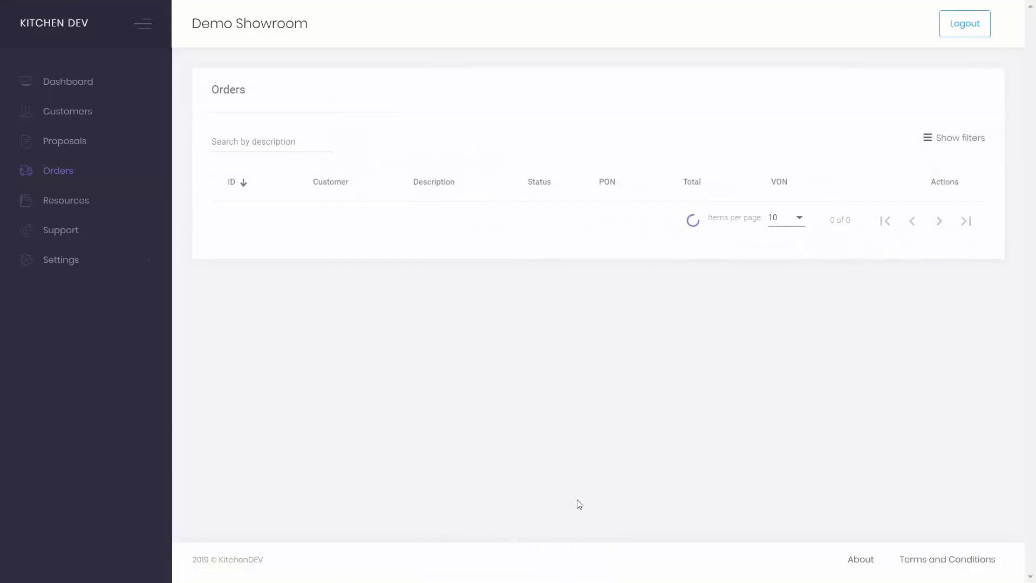
click(112, 93)
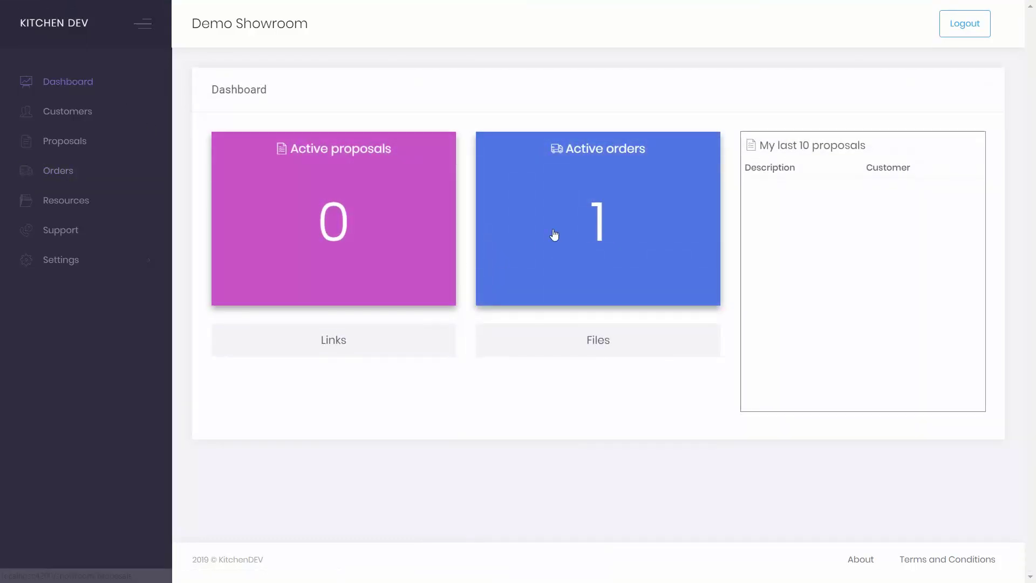